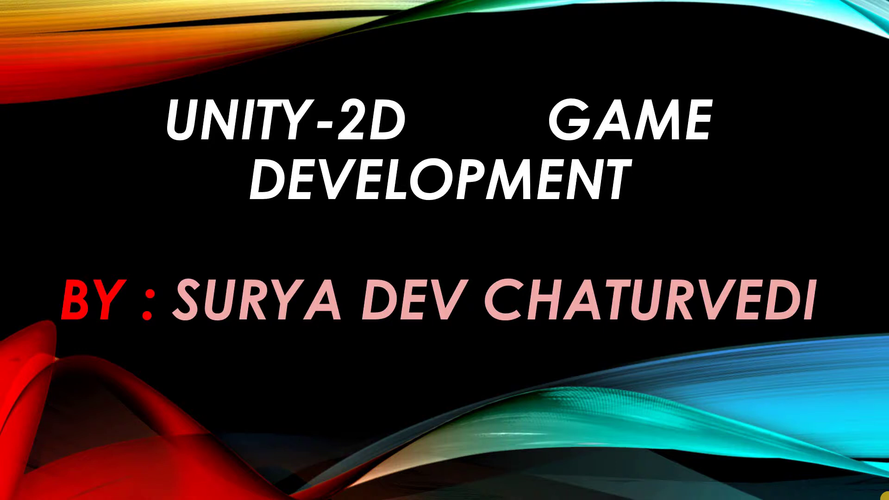
Advance to the 'Todays - Topics' slide, then return to the Unity editor.
key("Right")
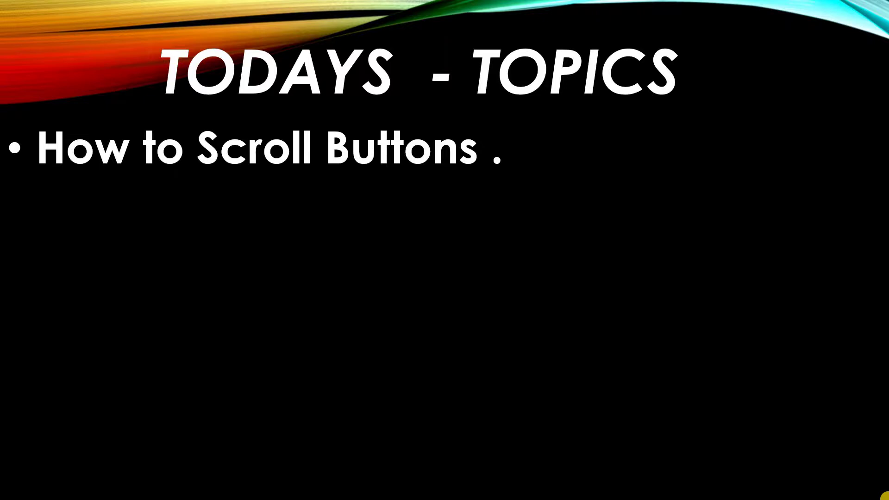
key("alt+Tab")
key("alt+Tab")
key("alt+shift+Tab")
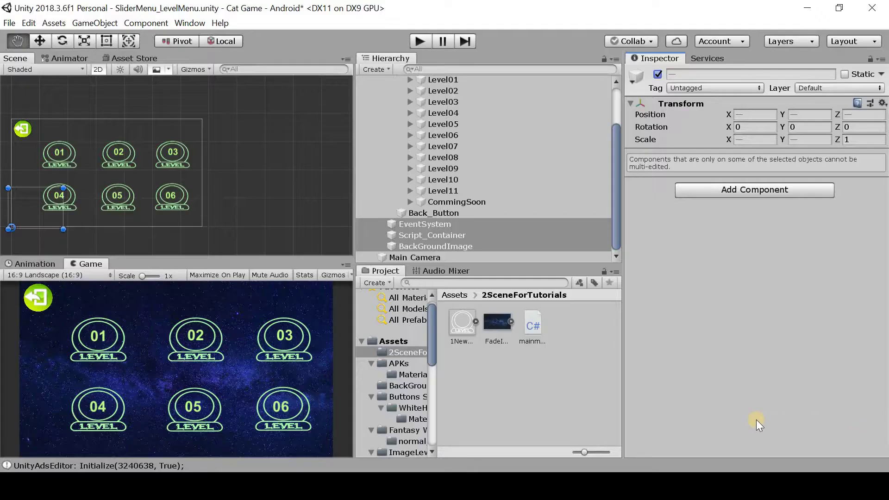
Play-test the level menu by sliding the grid through all levels, opening level 01, then stopping.
key("t")
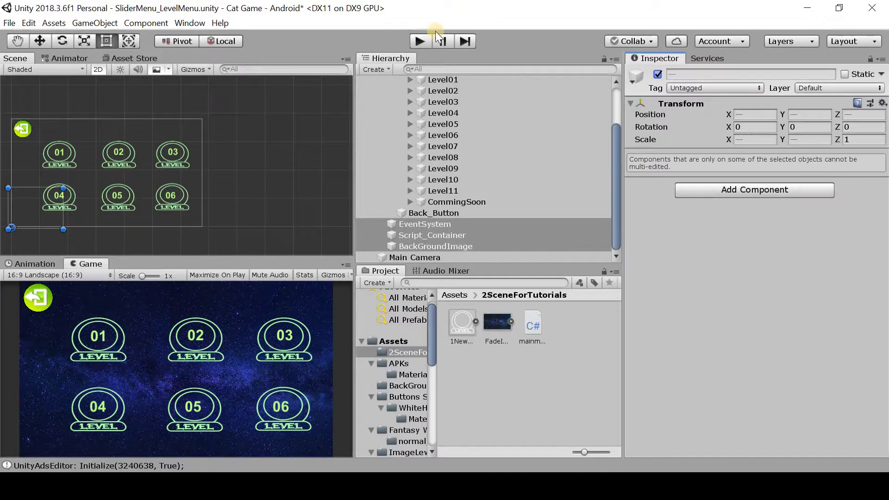
left_click(420, 41)
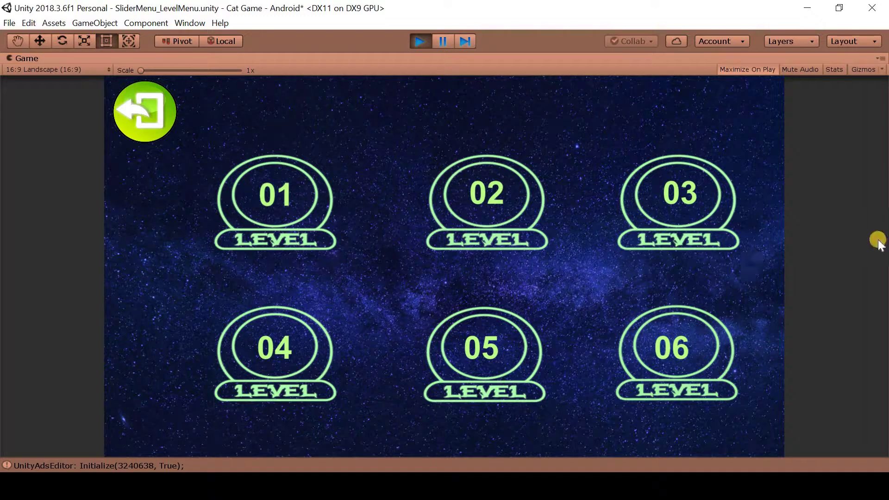
left_click_drag(704, 289, 314, 302)
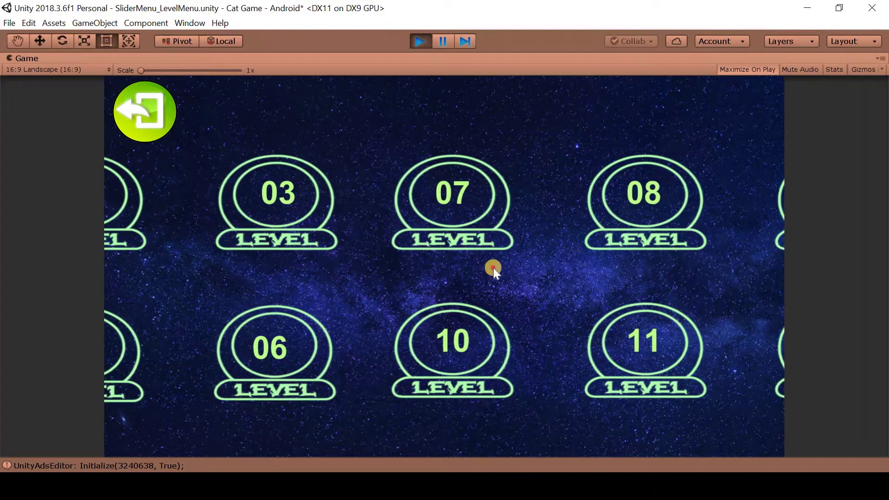
left_click_drag(492, 265, 423, 271)
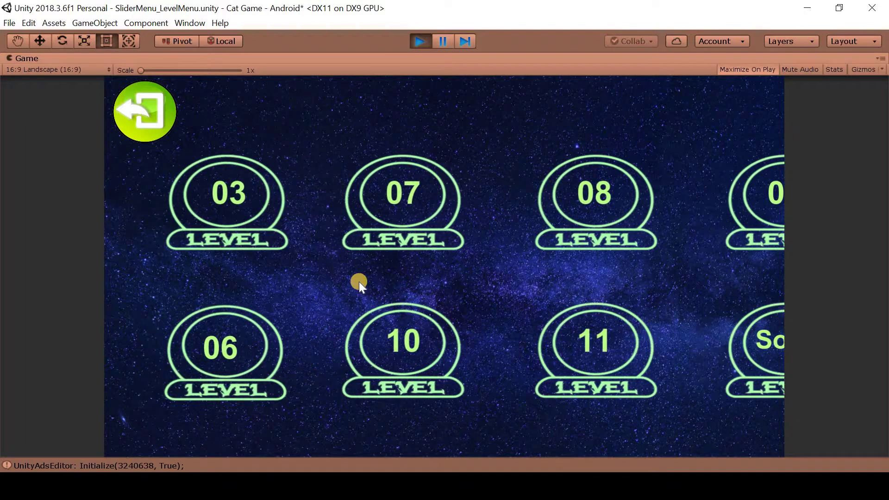
left_click_drag(359, 282, 502, 283)
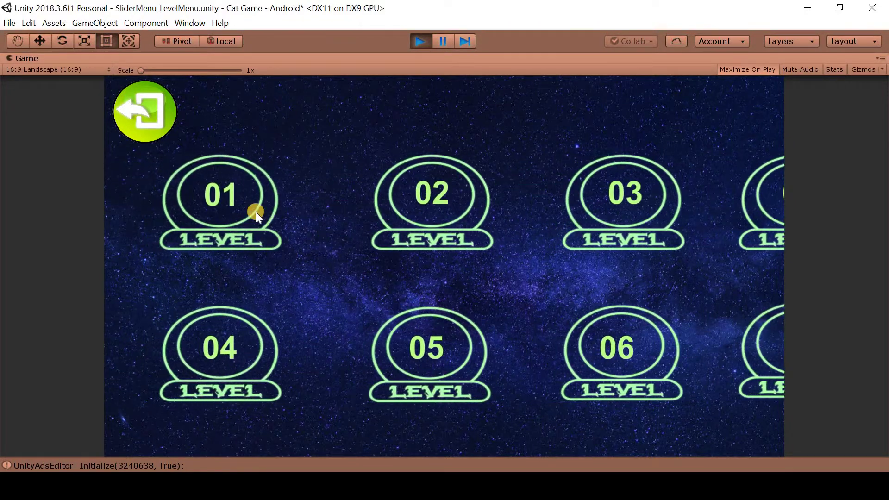
left_click(255, 212)
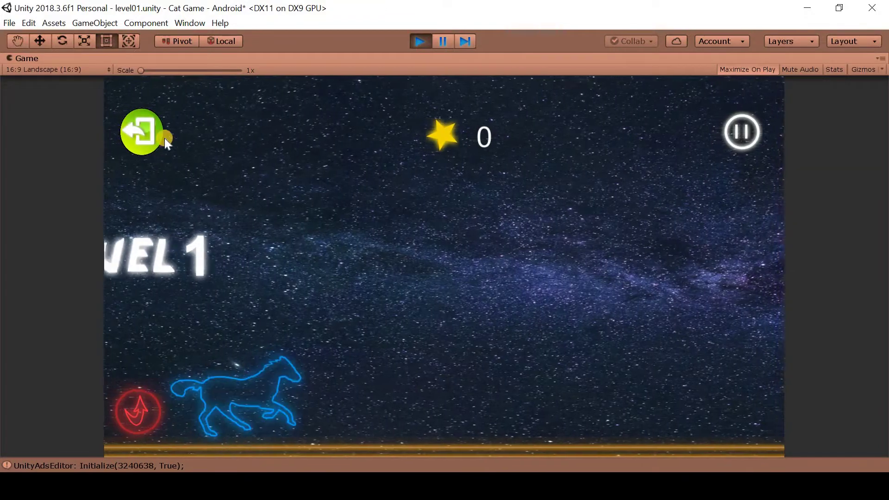
left_click(419, 42)
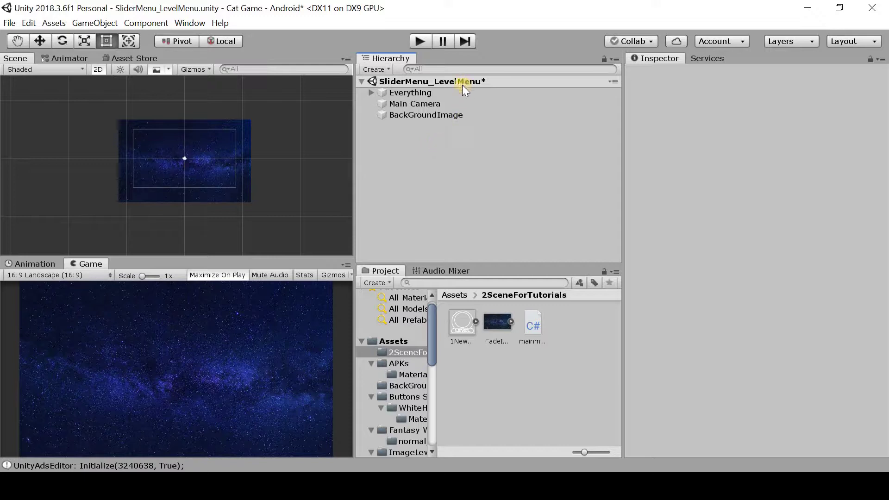
Review Main Camera and BackGroundImage, then add a new UI Canvas to the scene.
left_click(454, 104)
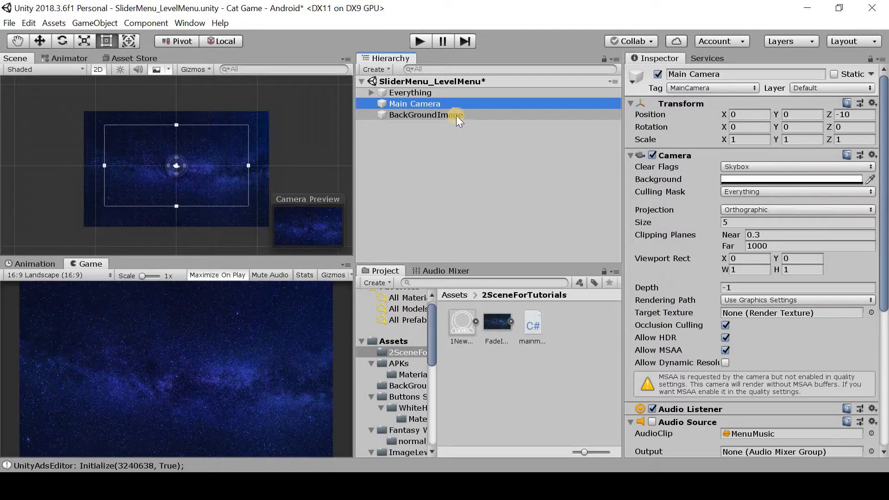
left_click(457, 115)
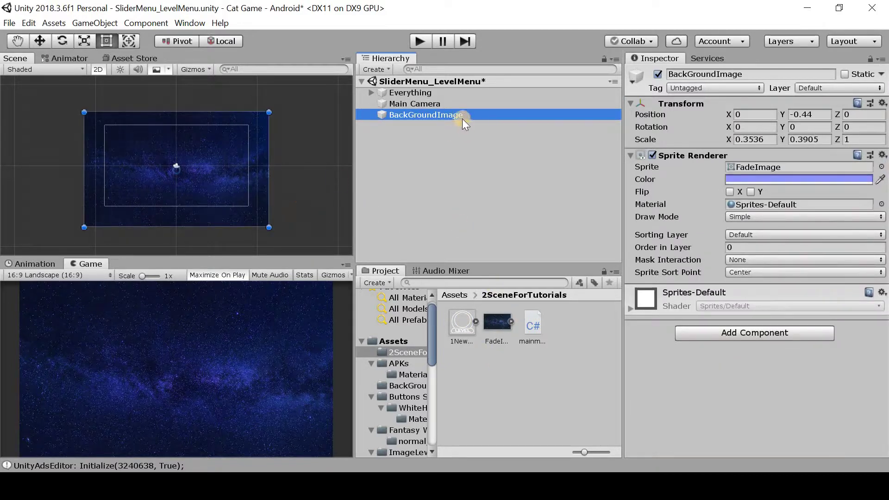
left_click(419, 106)
left_click(428, 132)
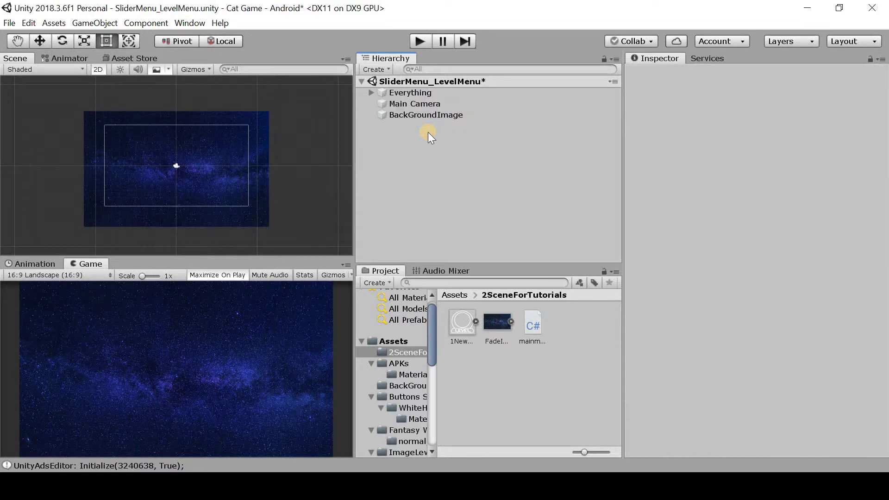
right_click(429, 133)
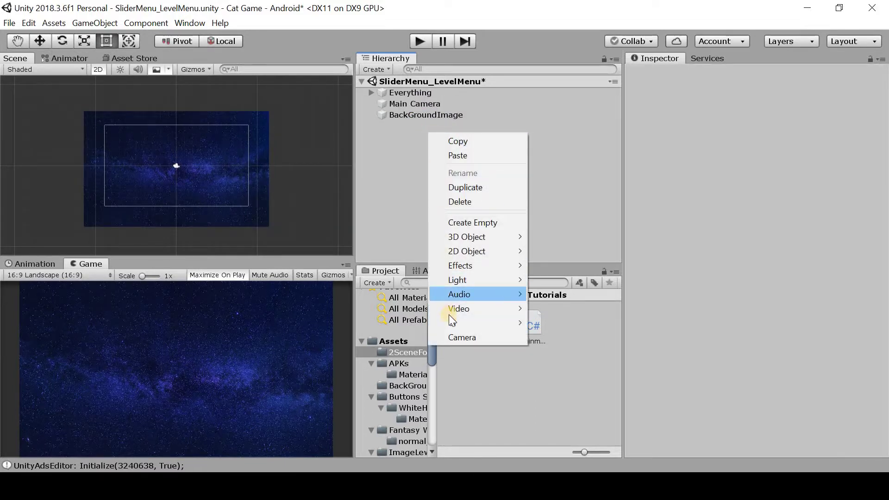
mouse_move(449, 323)
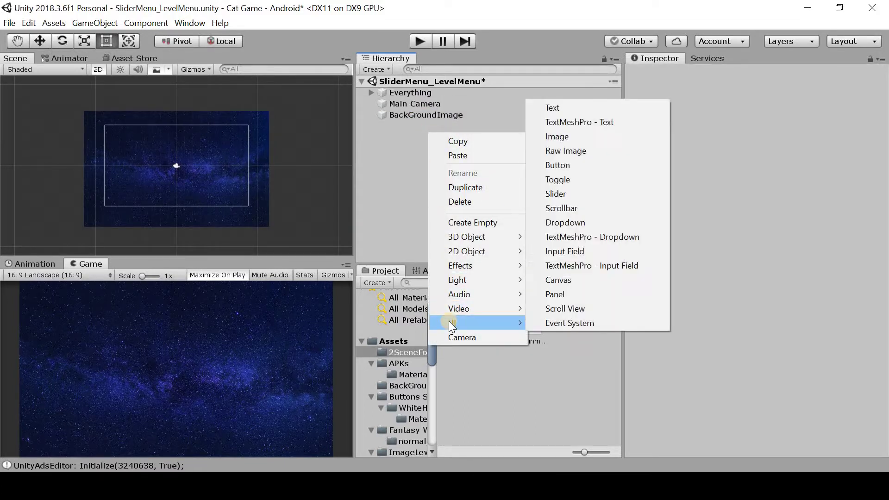
left_click(573, 279)
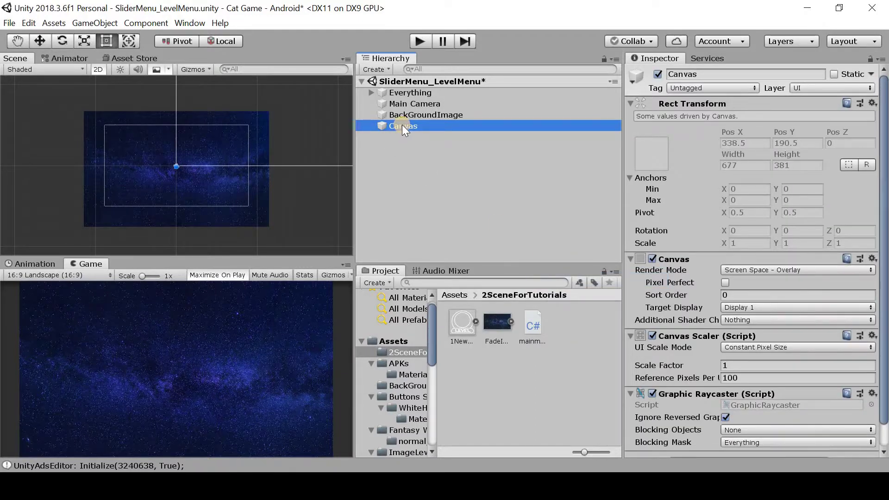
Move the EventSystem out of the Everything group to the scene root.
left_click(372, 92)
left_click_drag(423, 115, 426, 167)
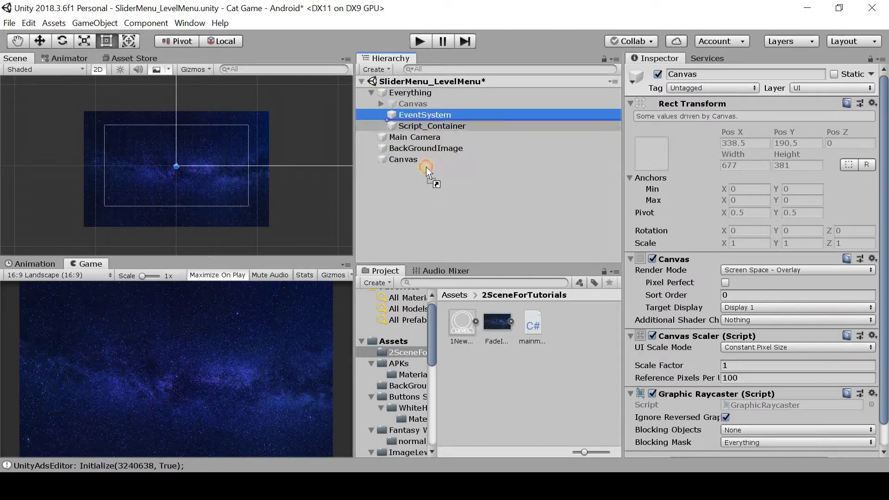
left_click(369, 91)
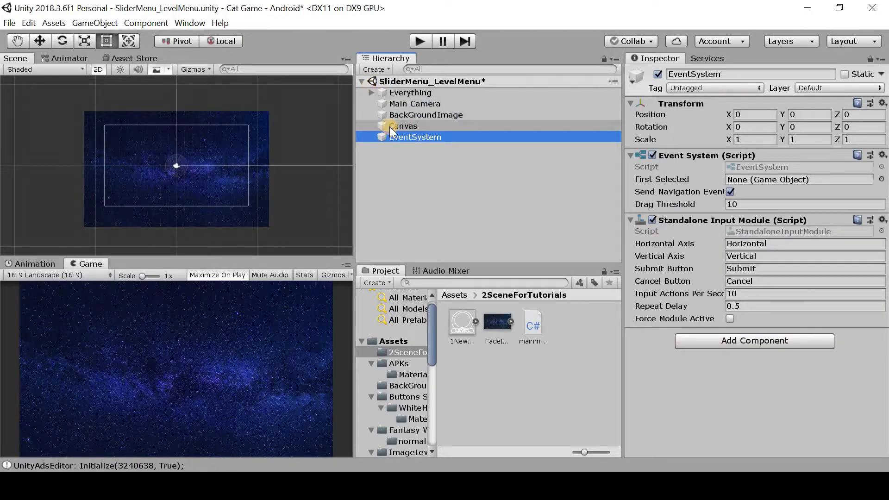
left_click(390, 126)
Add a UI Image as a child of the Canvas.
right_click(391, 126)
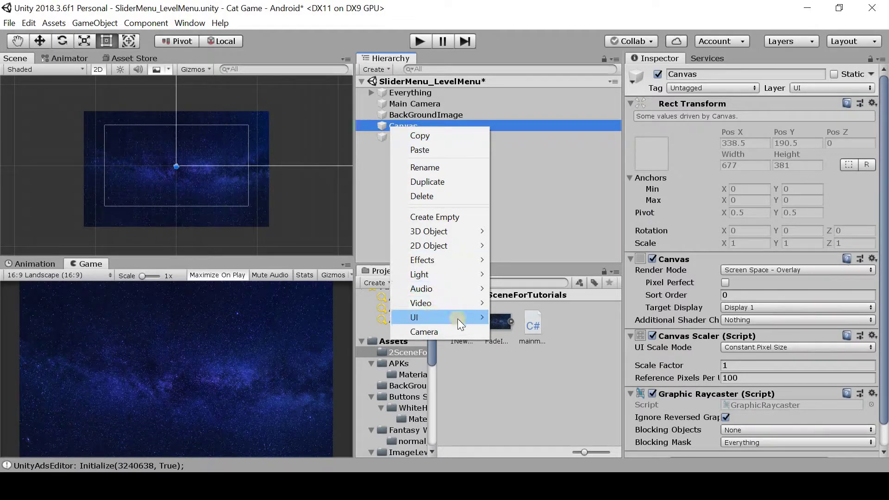
mouse_move(458, 319)
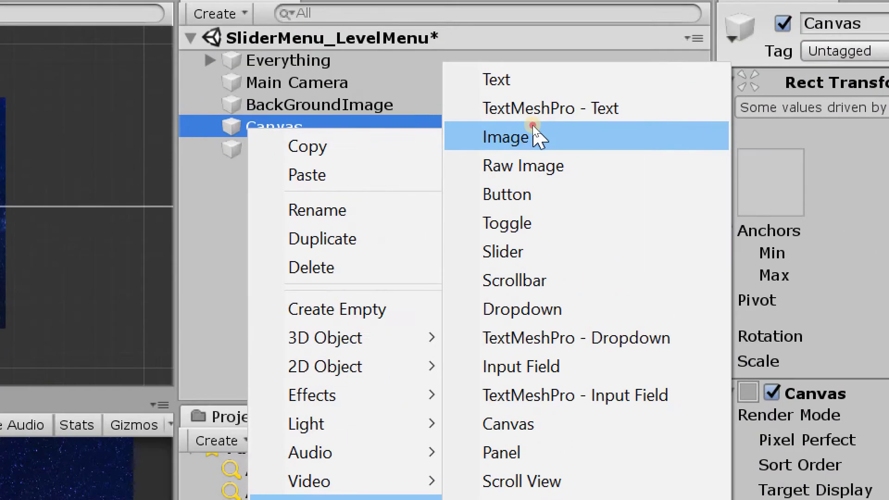
left_click(532, 126)
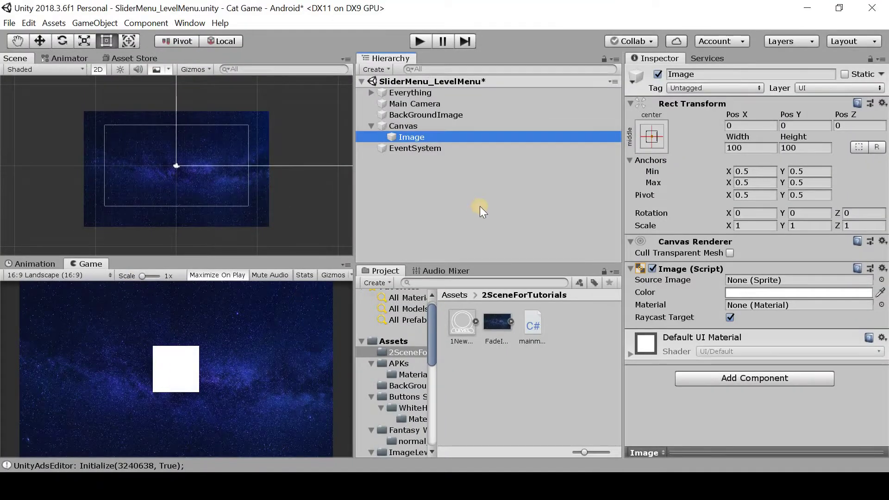
Frame the Image in the Scene view, try widening it, then undo the resize.
double_click(483, 138)
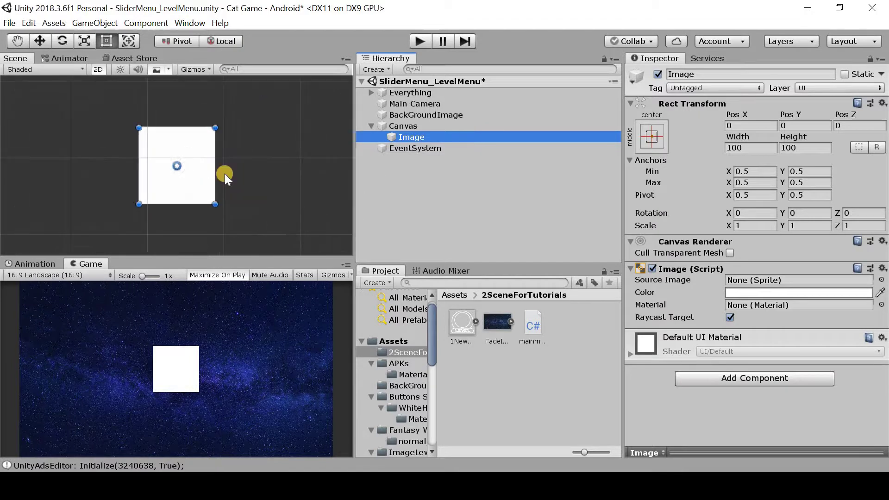
scroll(210, 175, "down", 3)
scroll(204, 171, "down", 2)
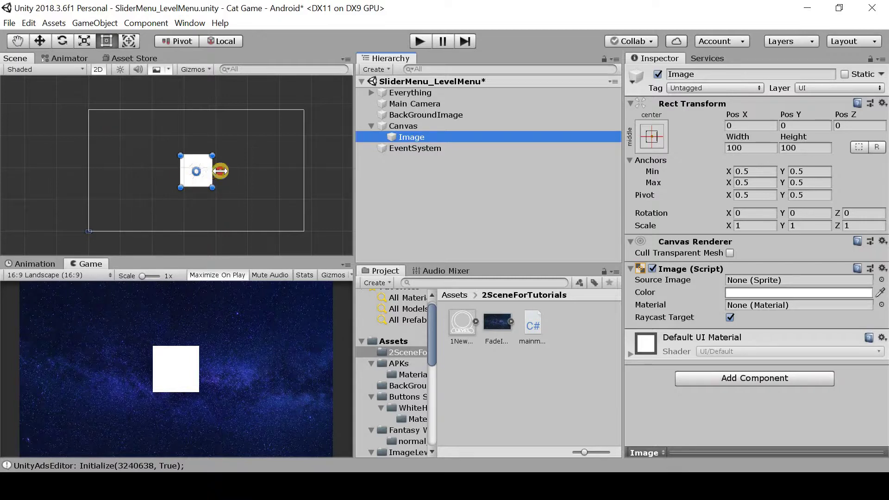
mouse_move(214, 171)
left_mouse_down()
mouse_move(304, 171)
mouse_move(284, 131)
left_mouse_up()
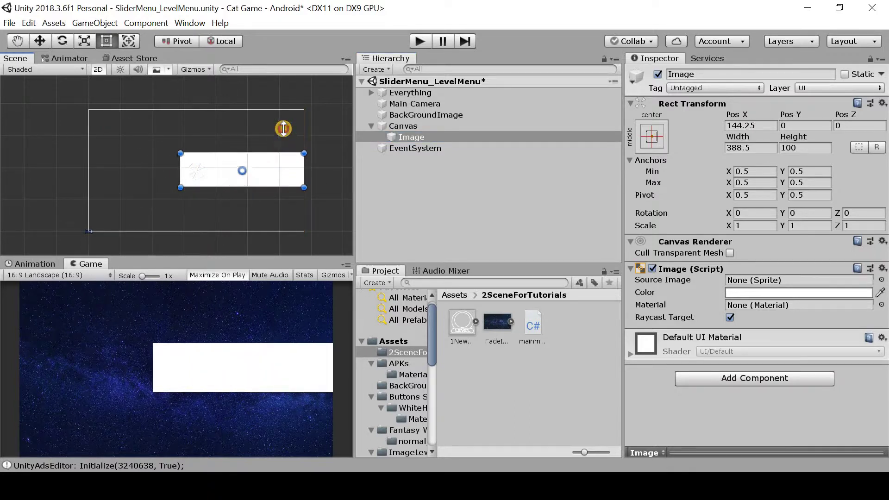
key("ctrl+z")
key("ctrl+z")
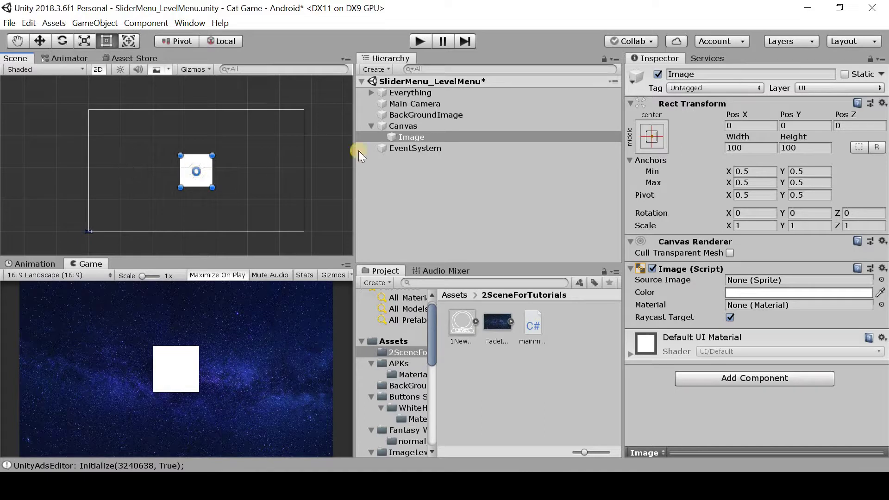
Stretch the Image to fill the whole Canvas with the Alt stretch anchor preset.
left_click(648, 140)
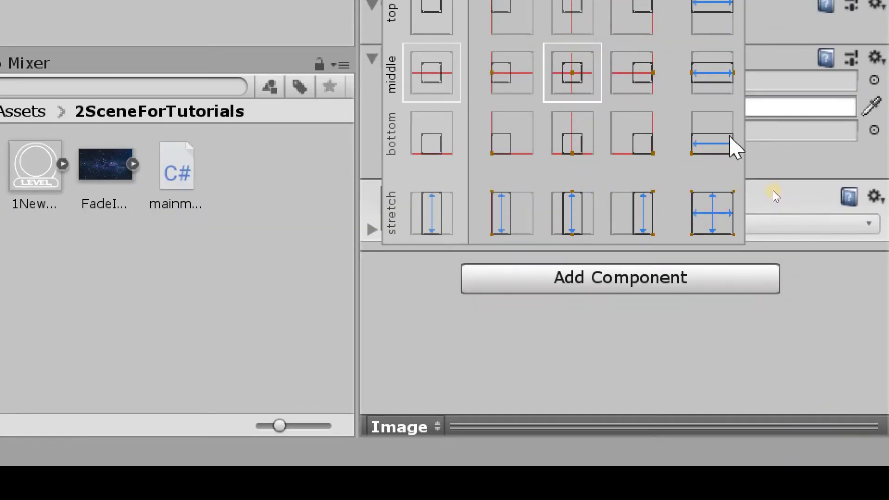
key("alt")
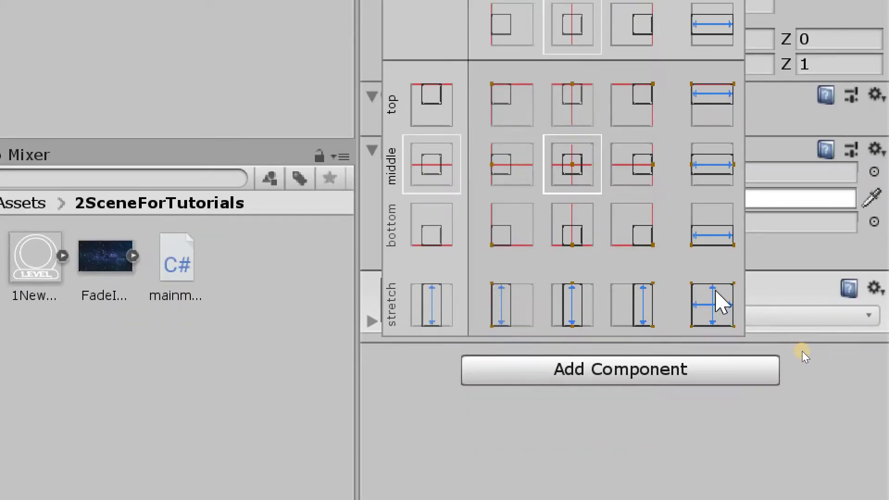
left_click(717, 322)
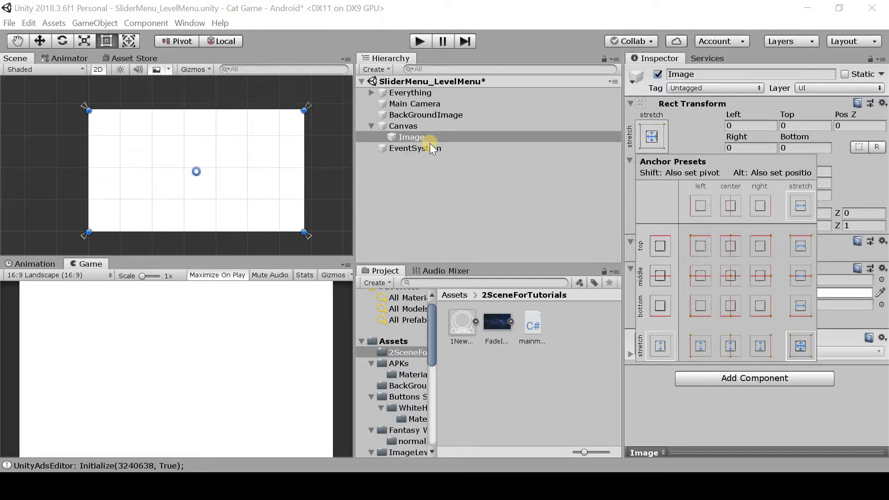
Set the Image colour's alpha to 0 so it is fully transparent.
left_click(855, 293)
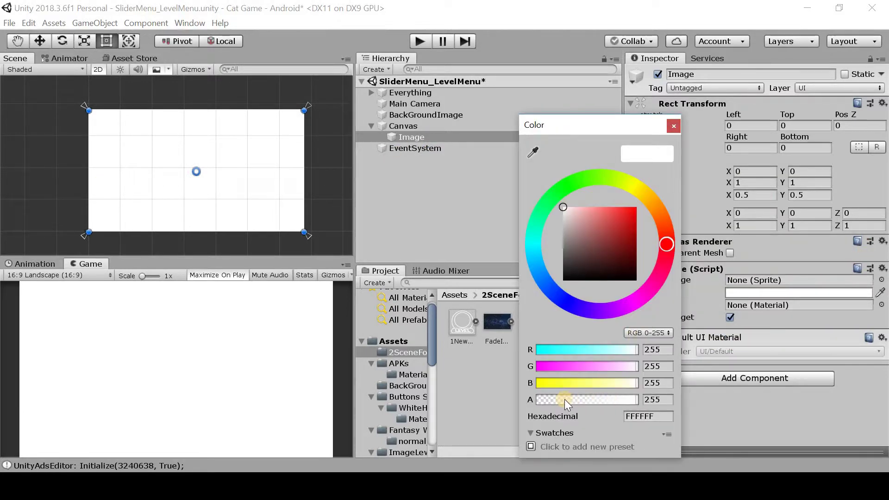
left_click_drag(563, 400, 486, 400)
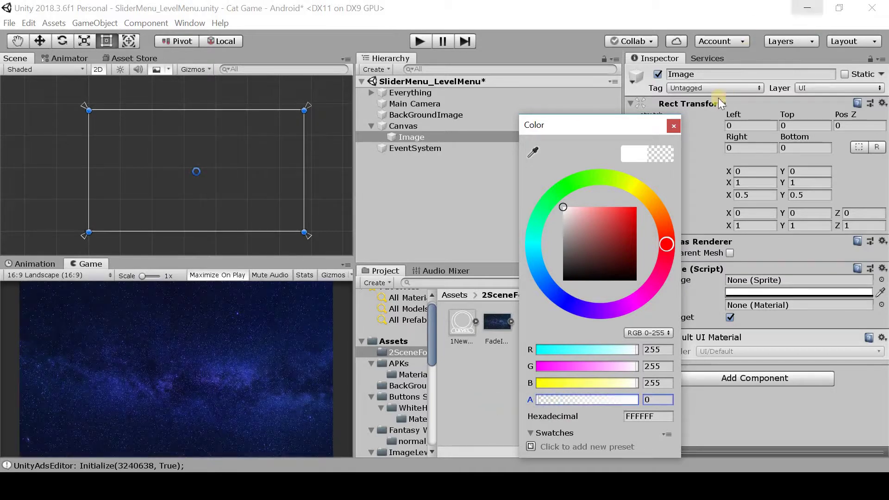
left_click(674, 126)
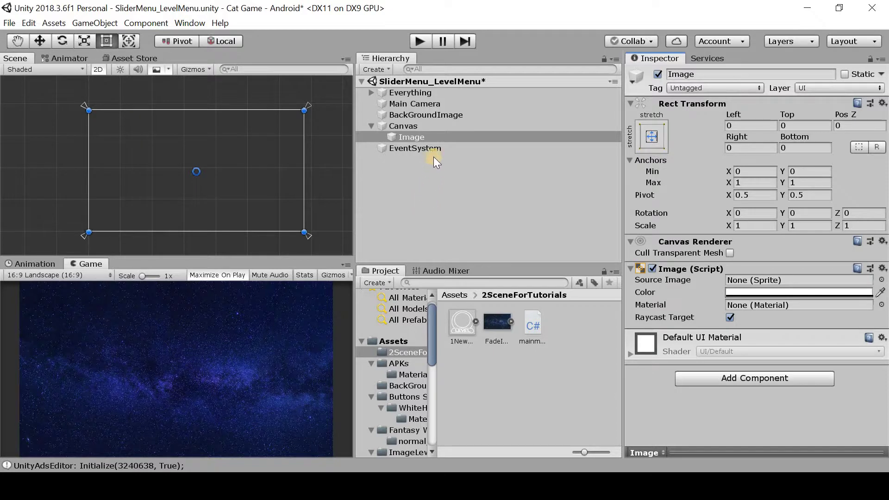
Add a UI Button as a child of the Image object in the Hierarchy.
right_click(436, 134)
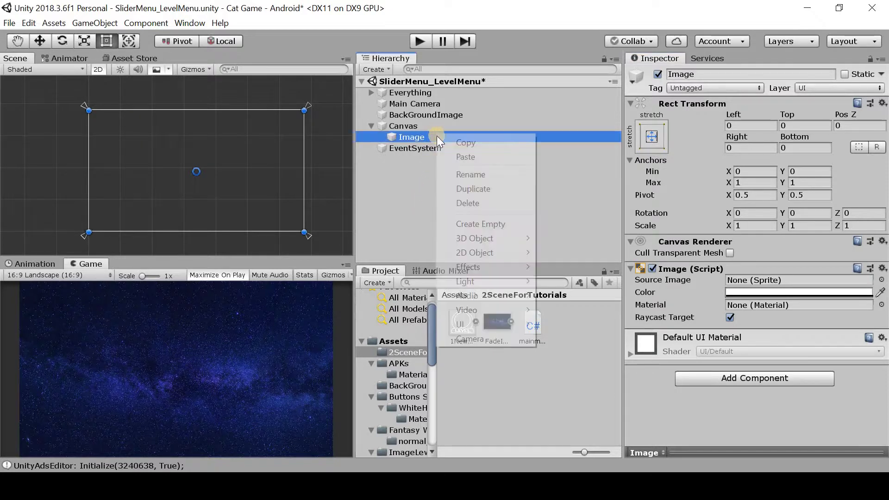
left_click(467, 173)
left_click(427, 146)
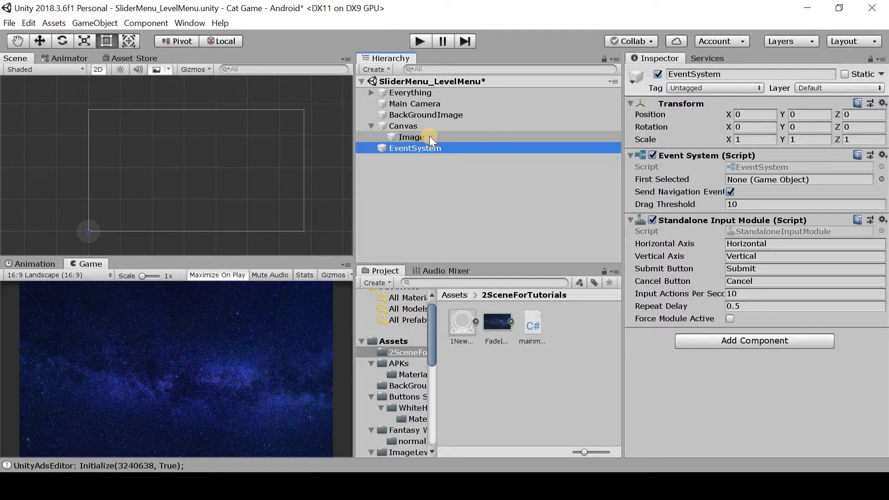
left_click(430, 135)
right_click(430, 135)
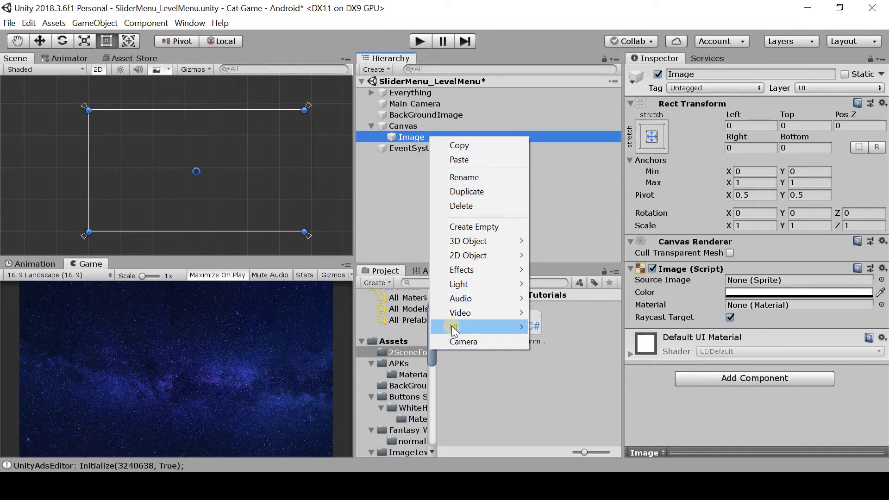
mouse_move(455, 328)
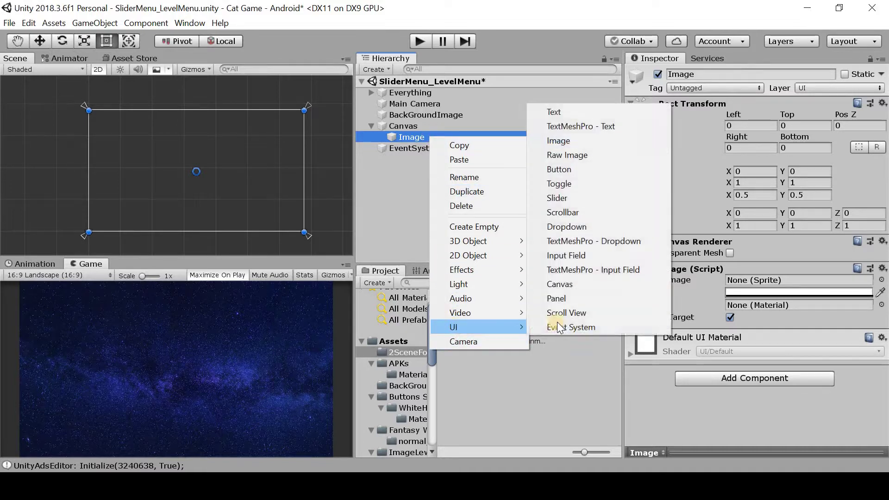
left_click(600, 168)
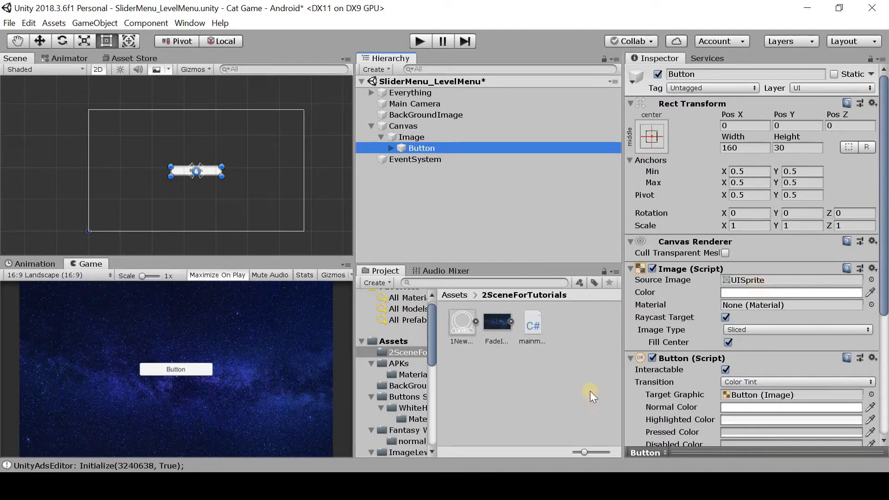
Create a Newassets folder inside Assets in the Project panel and open it.
right_click(534, 361)
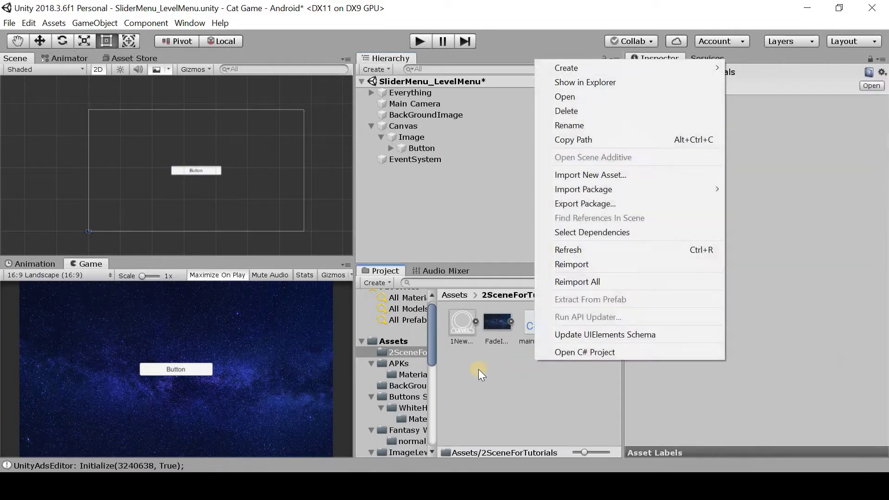
left_click(404, 340)
left_click(402, 341)
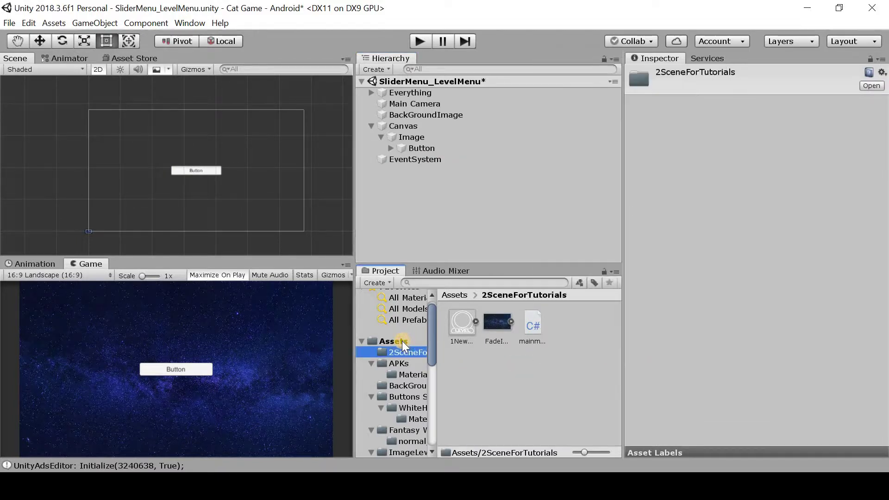
right_click(402, 341)
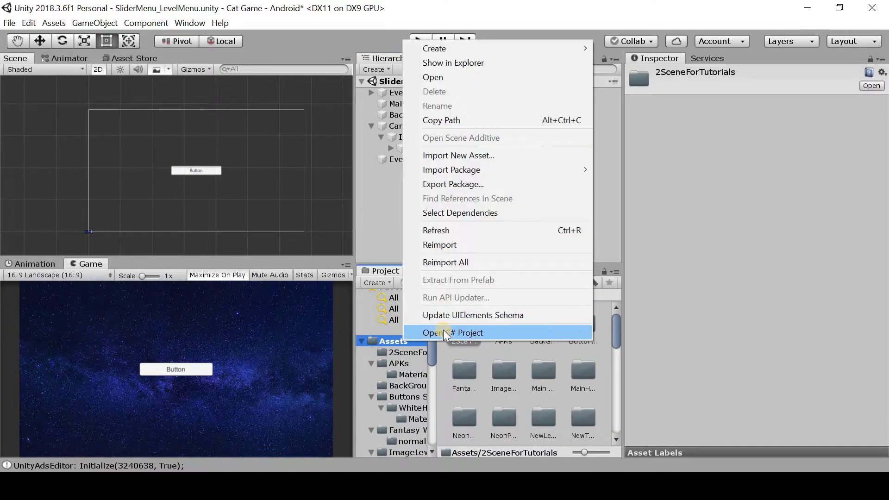
mouse_move(509, 46)
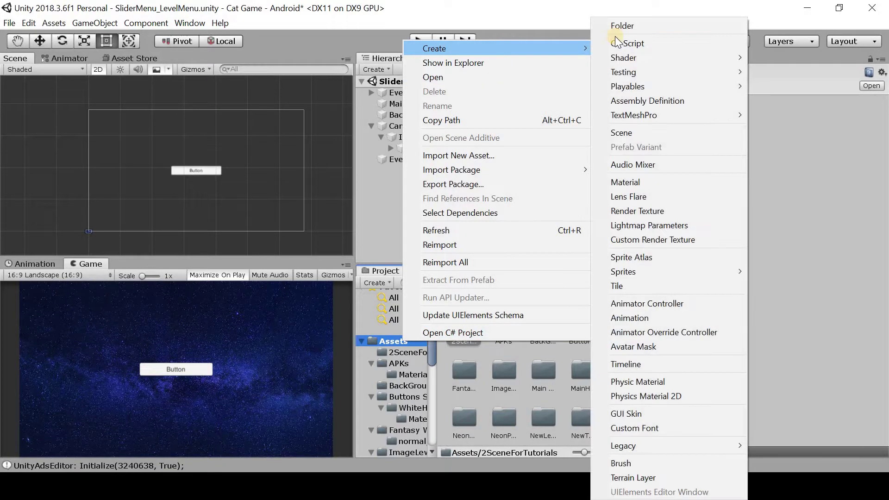
left_click(622, 27)
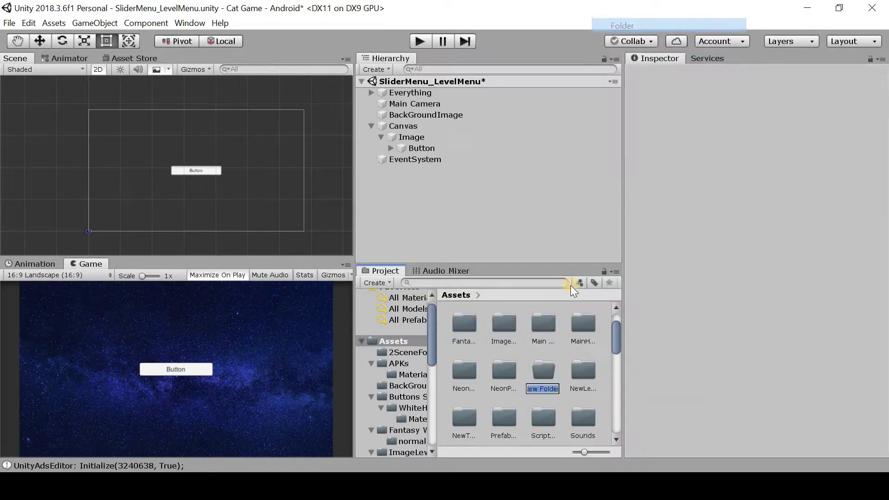
type("assets")
key("Return")
double_click(550, 371)
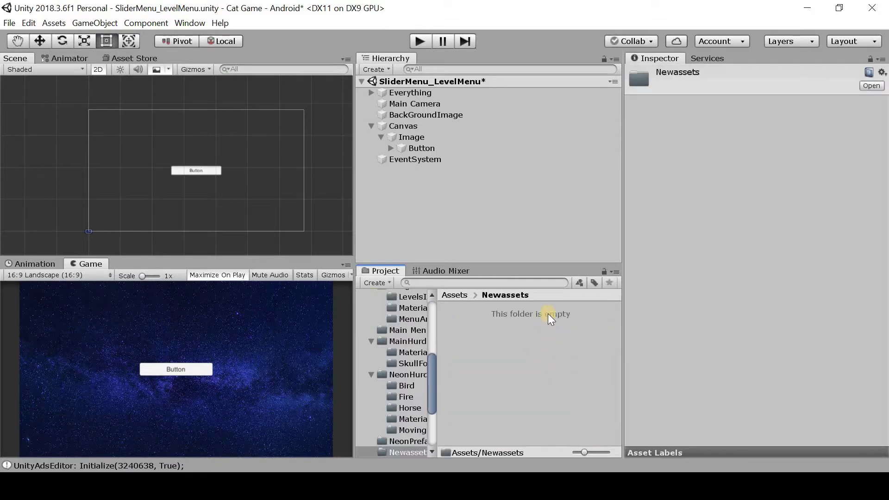
Begin importing 1Blue1 from the Desktop, cancel, and show the 2SceneForTutorials folder instead.
right_click(510, 353)
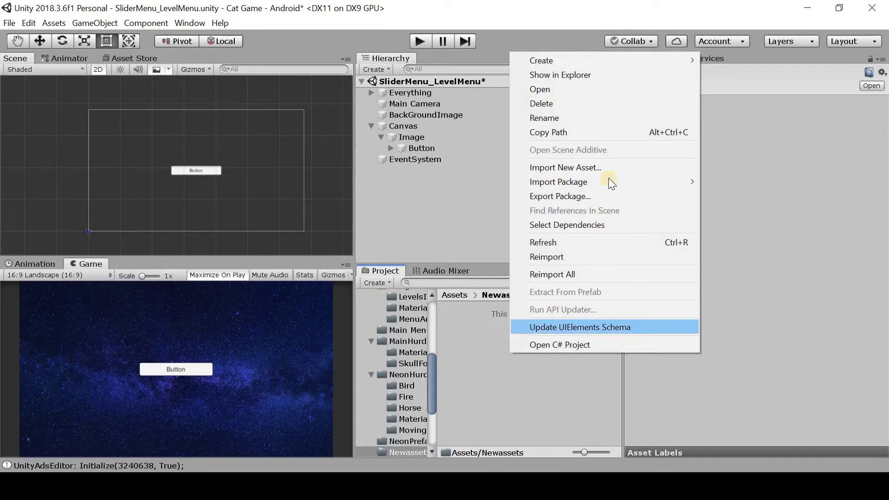
left_click(609, 170)
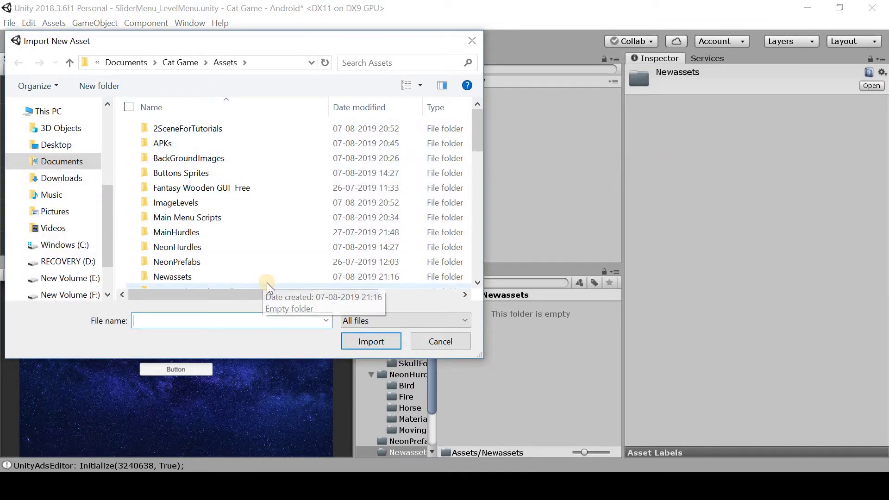
left_click(56, 145)
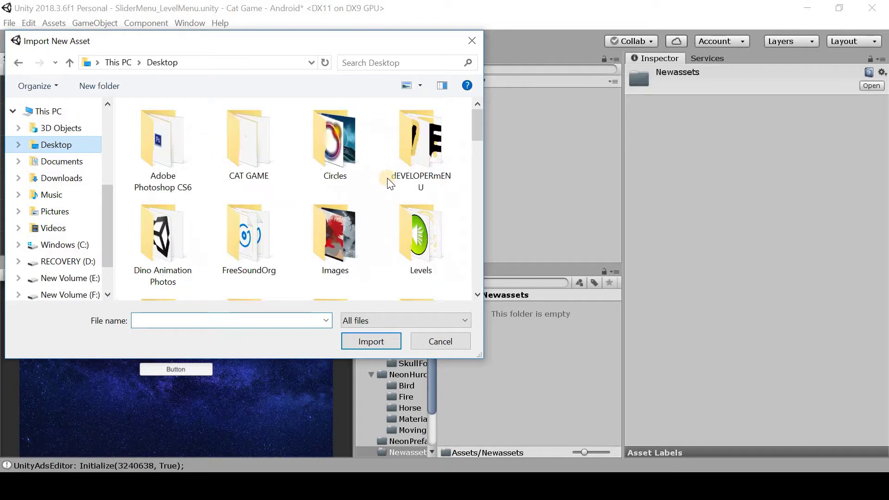
scroll(371, 213, "down", 5)
left_click(356, 265)
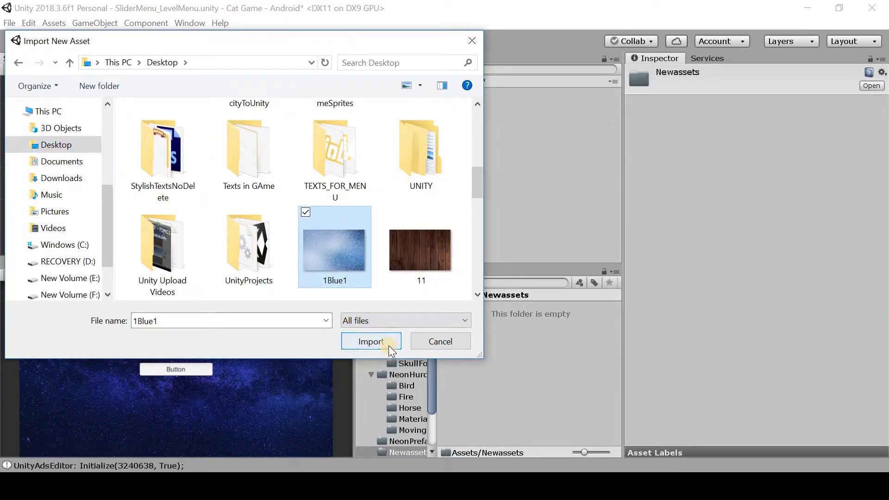
left_click(473, 41)
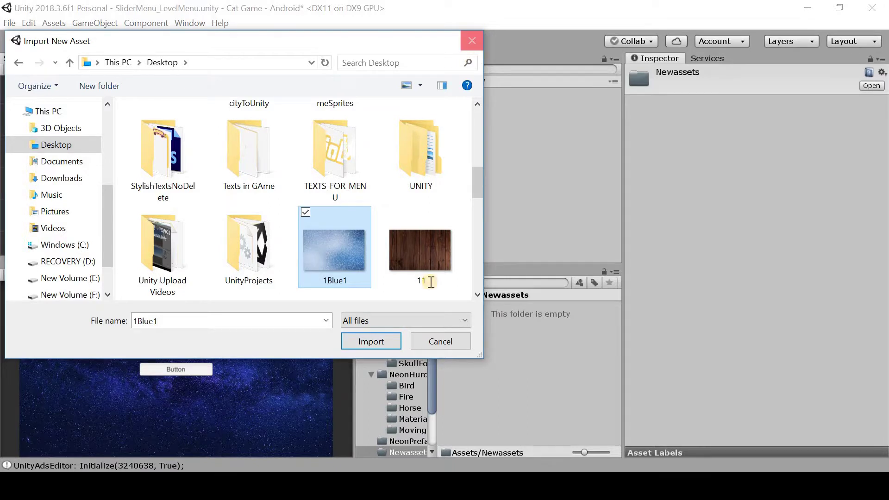
left_click(396, 356)
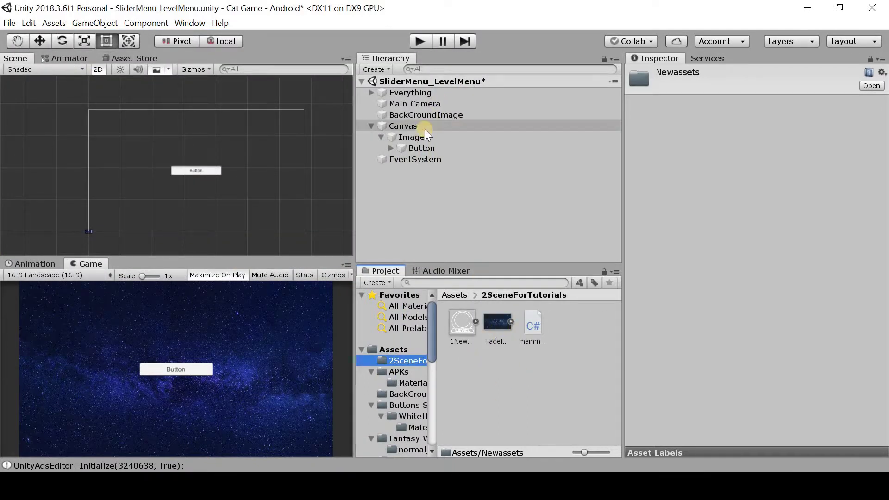
Give the Button the 1NewLevelImage sprite, make it 102 tall, and move it upper left.
left_click(423, 148)
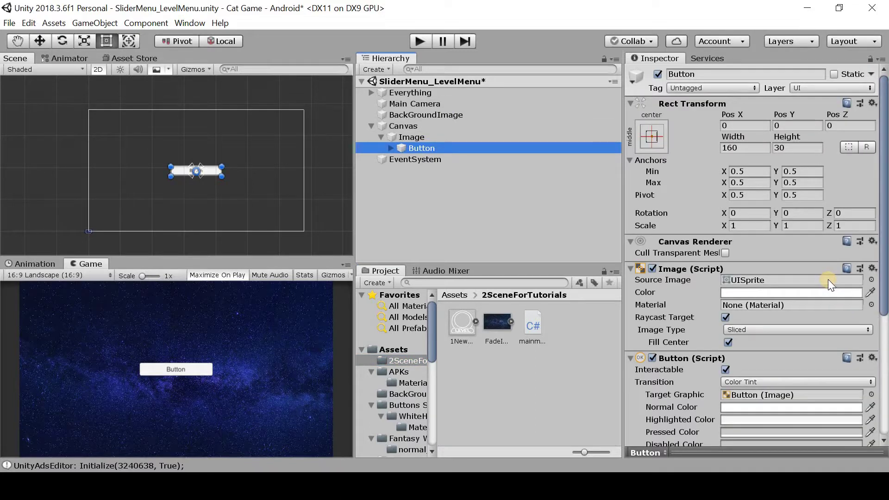
left_click_drag(466, 326, 769, 281)
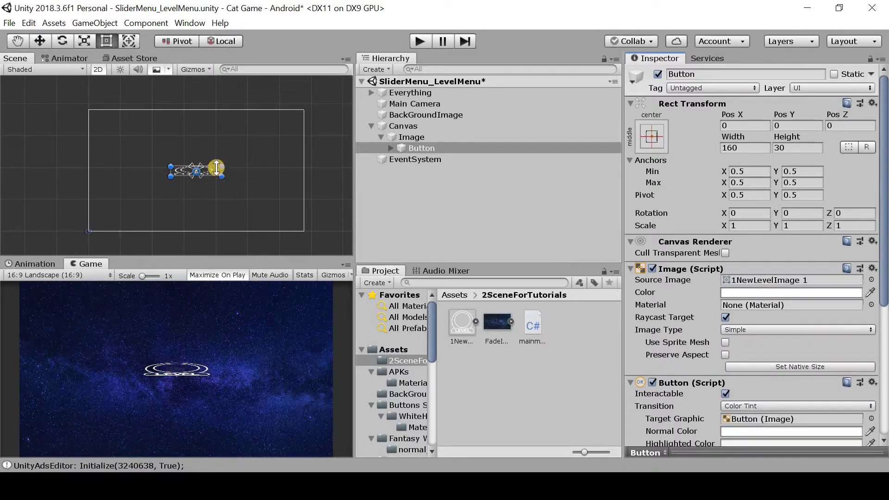
left_click_drag(215, 183, 213, 205)
left_click_drag(206, 188, 158, 151)
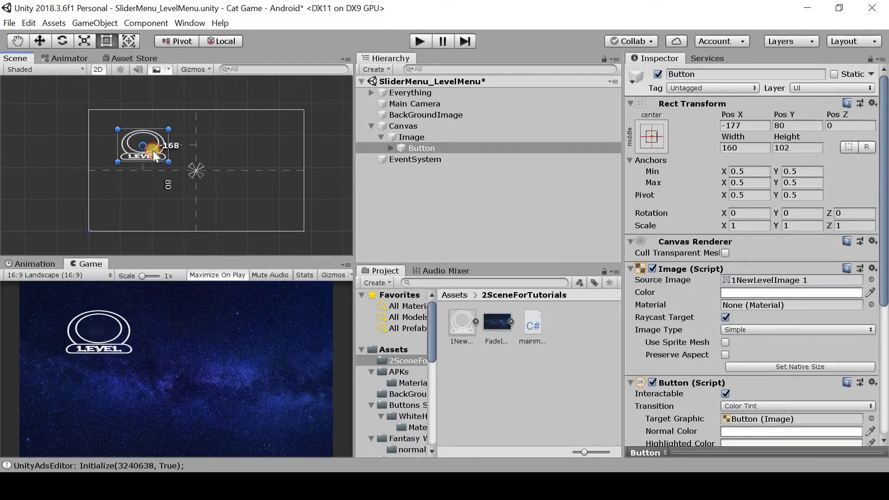
left_click(390, 148)
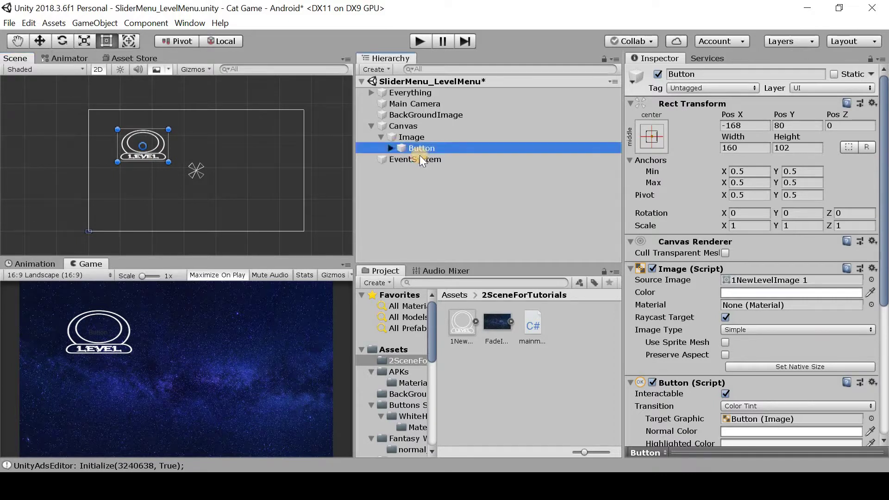
left_click(420, 156)
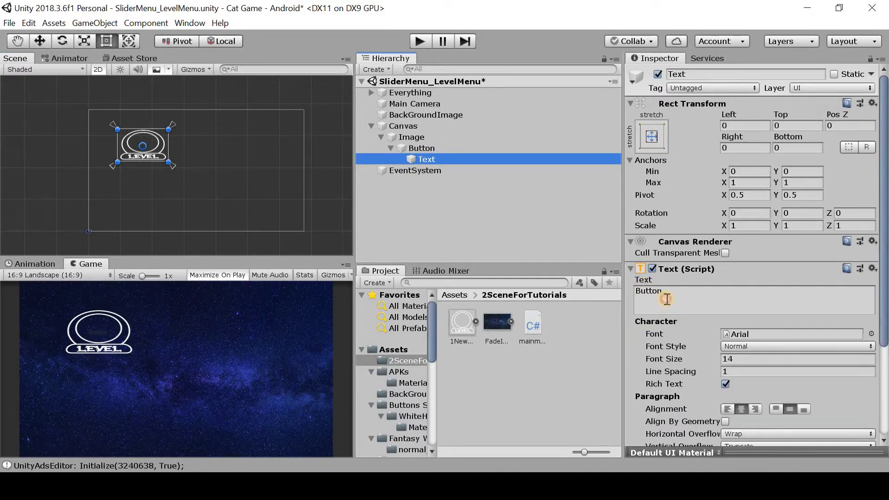
Set the button label to '01' in bold, font size 35, white.
left_click(668, 298)
type("01")
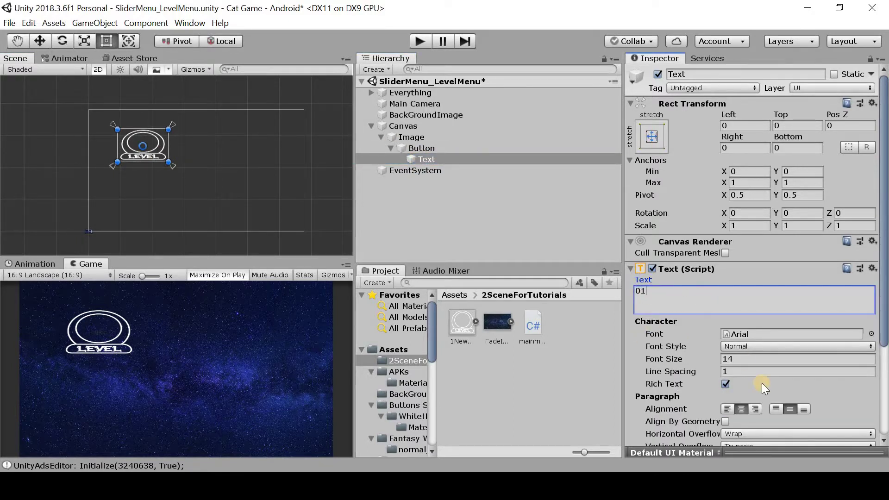
left_click(770, 348)
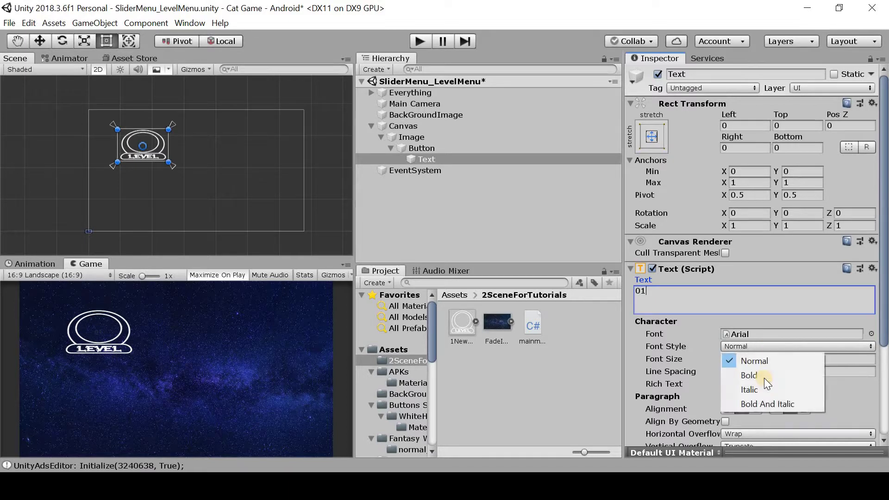
left_click(744, 367)
left_click(743, 360)
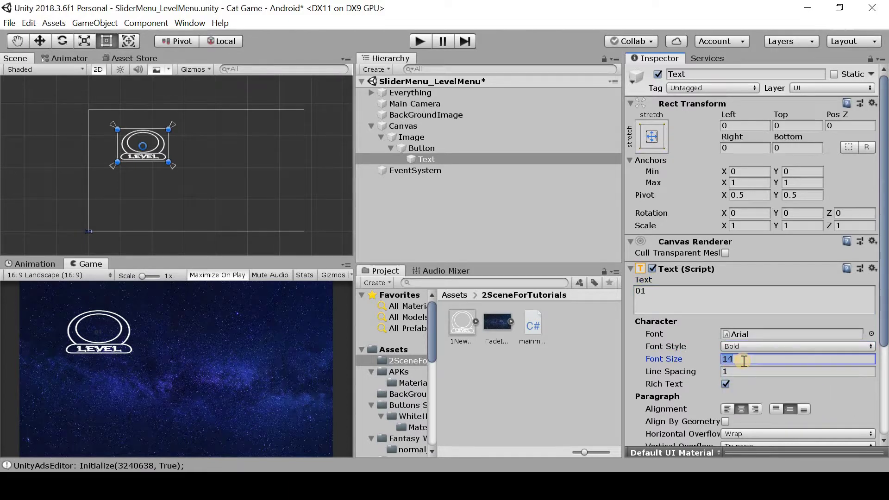
type("35")
scroll(763, 391, "down", 3)
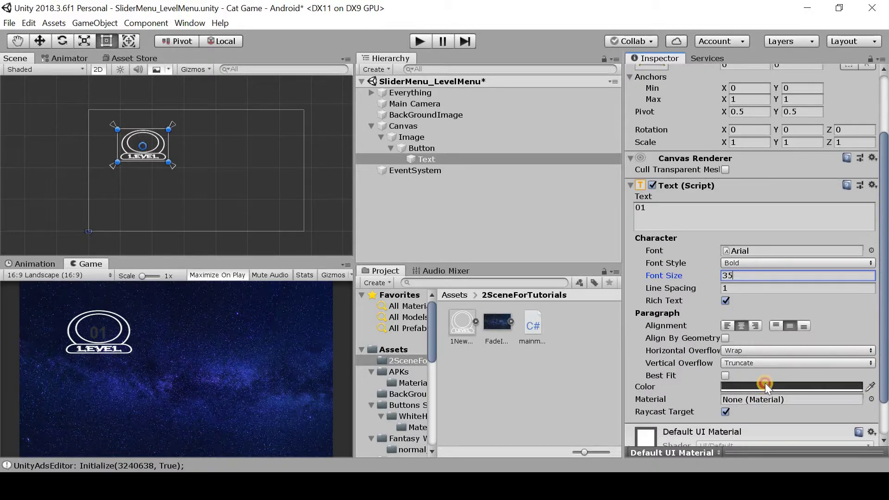
left_click(765, 385)
left_click(563, 208)
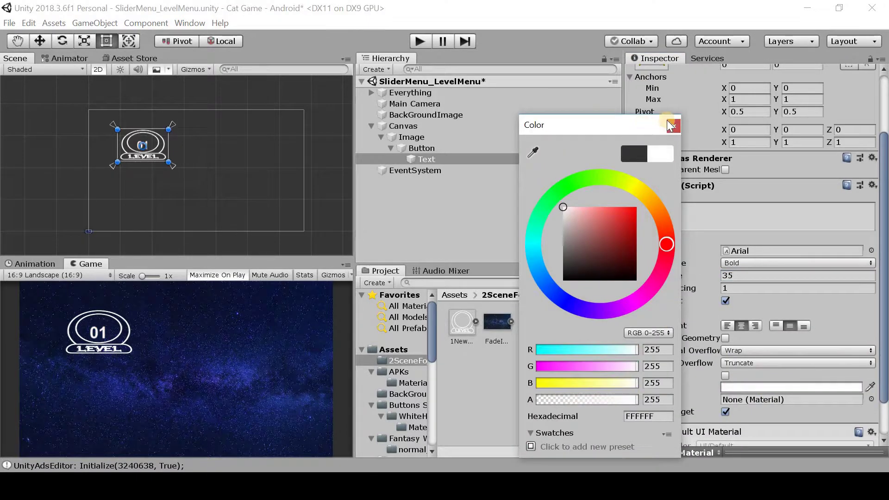
left_click(314, 133)
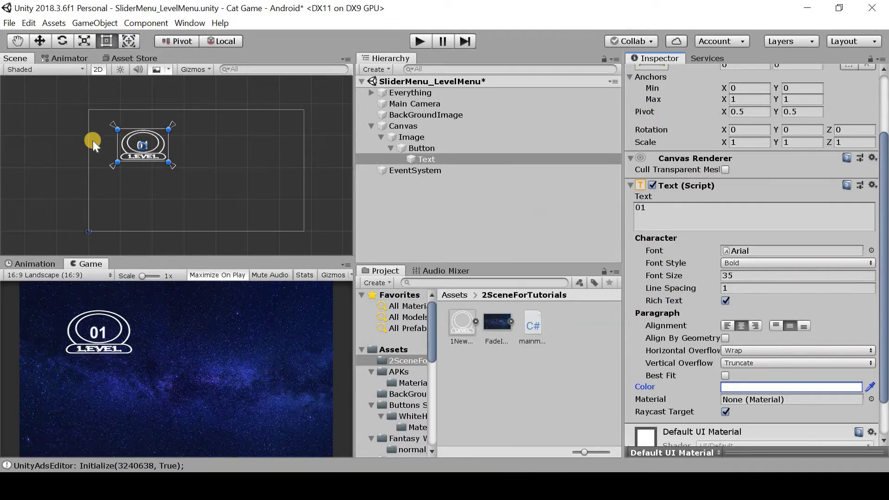
Rename the Button to Level01.
left_click(446, 149)
left_click(706, 77)
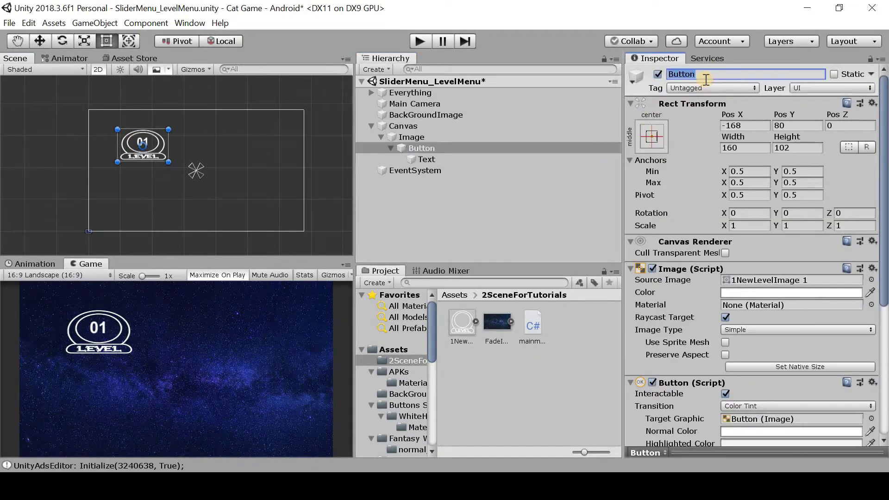
type("Level01")
key("Return")
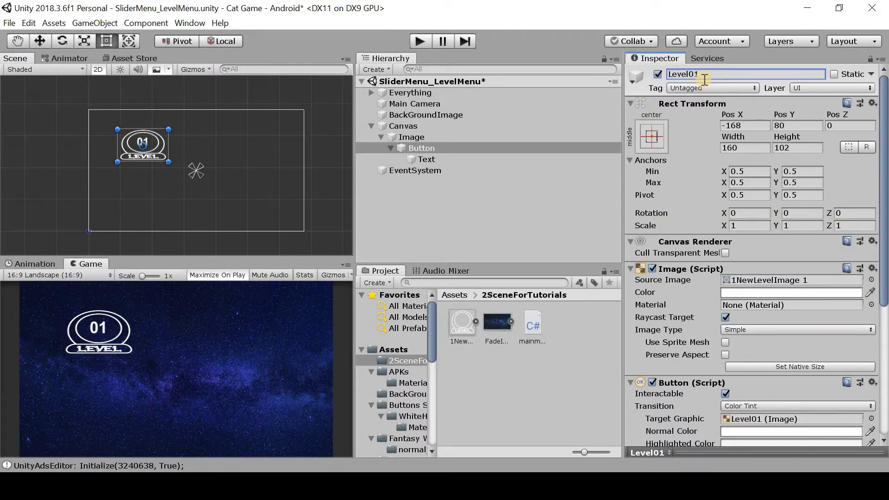
left_click(442, 146)
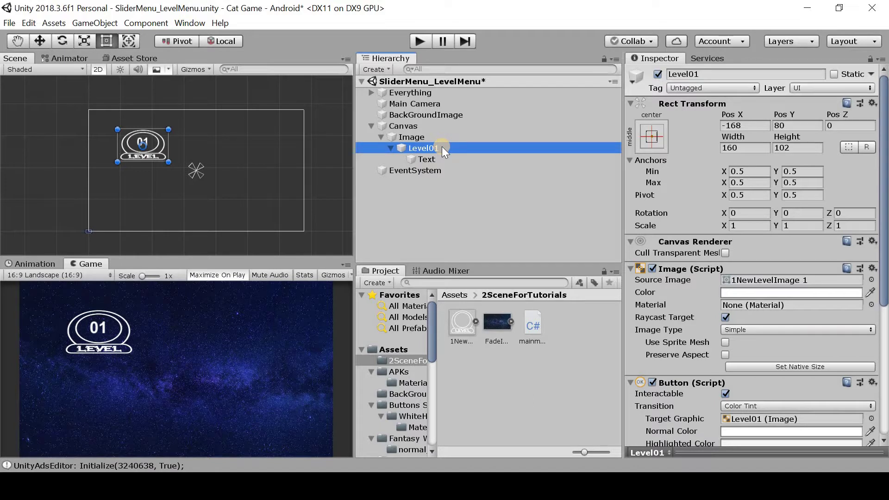
Duplicate the Level01 button and arrange the copies into two 3x2 button grids.
key("ctrl+d")
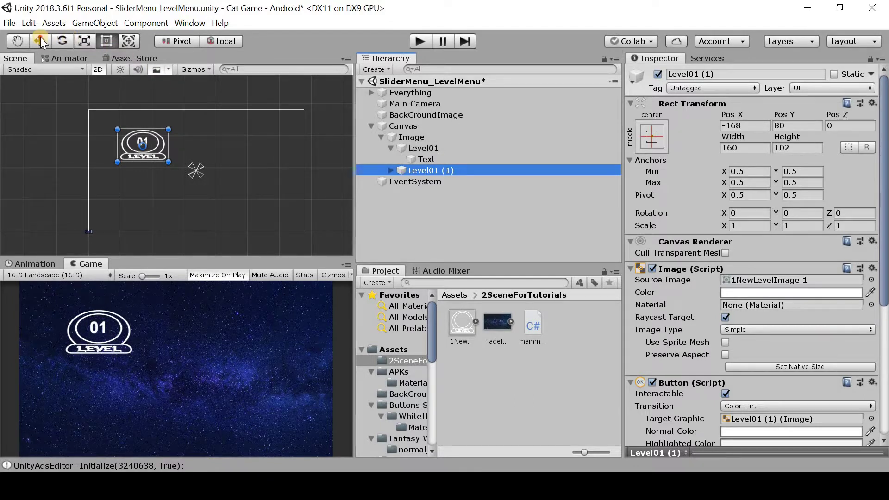
left_click(41, 37)
mouse_move(193, 151)
left_mouse_down()
mouse_move(274, 151)
mouse_move(266, 176)
left_mouse_up()
key("ctrl+d")
key("ctrl+d")
middle_click_drag(254, 200, 143, 188)
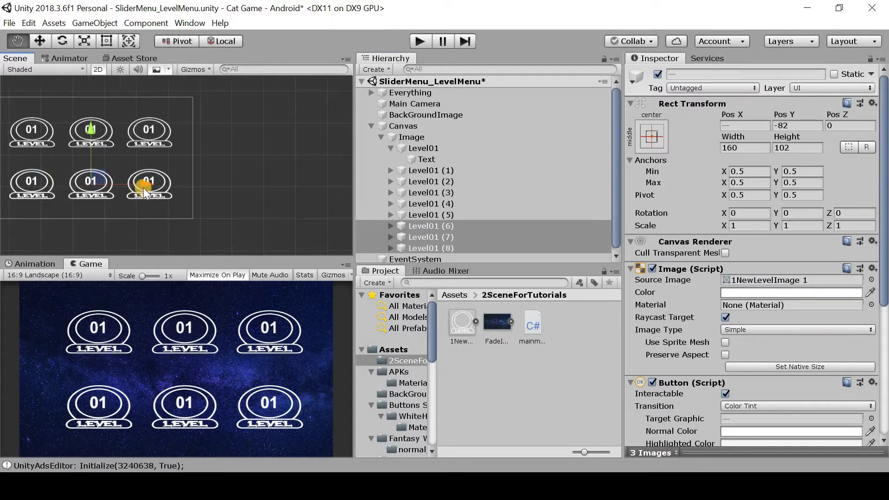
key("ctrl+d")
left_click_drag(163, 182, 255, 127)
scroll(193, 208, "down", 1)
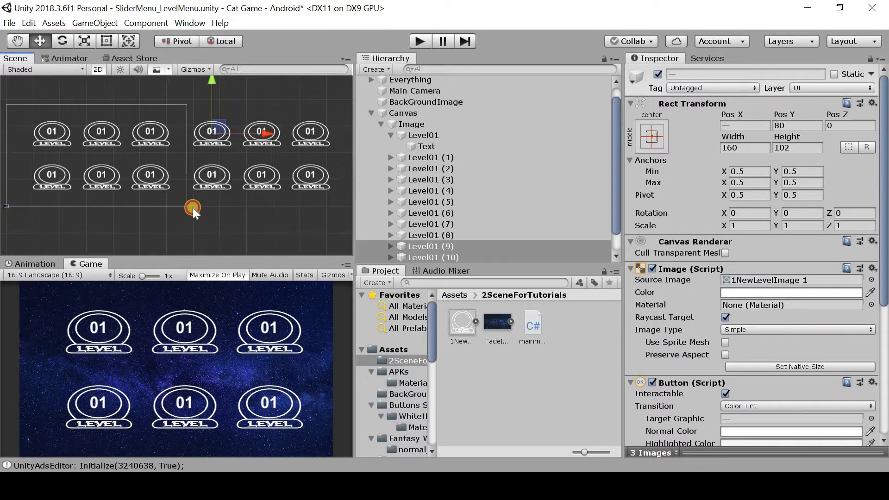
left_click(193, 208)
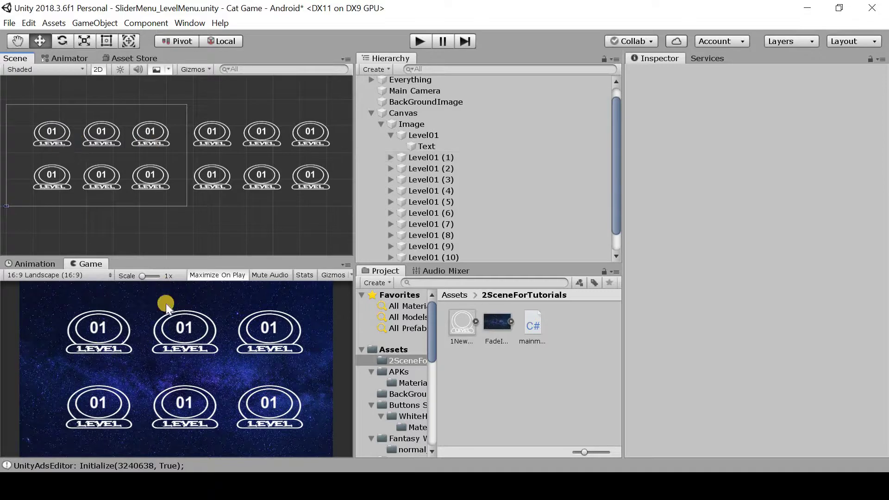
Change the second button's label text to 02.
left_click(390, 157)
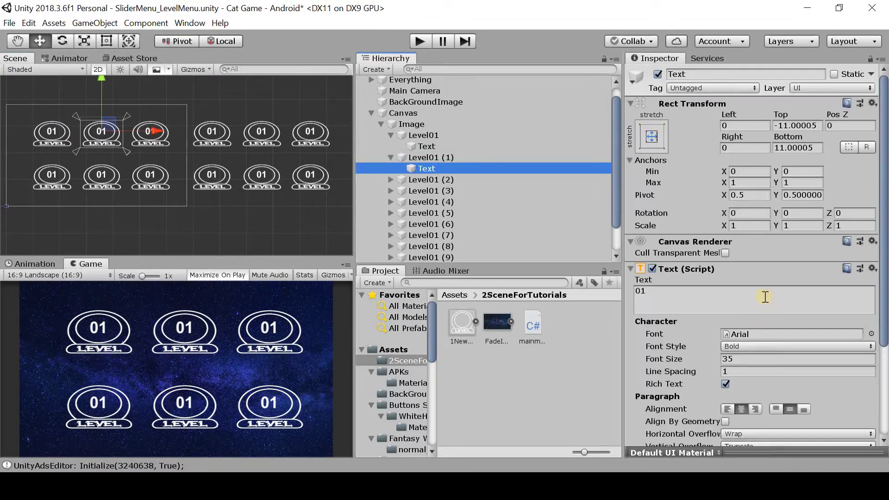
left_click(766, 297)
type("0")
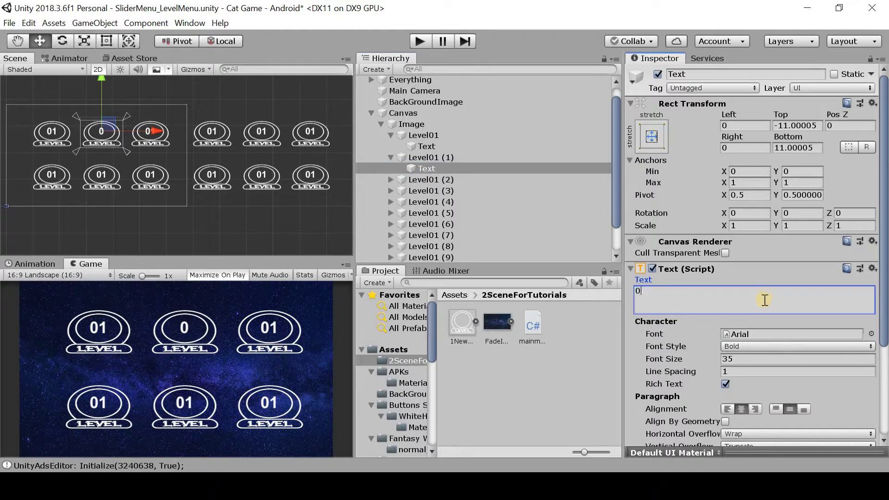
type("2")
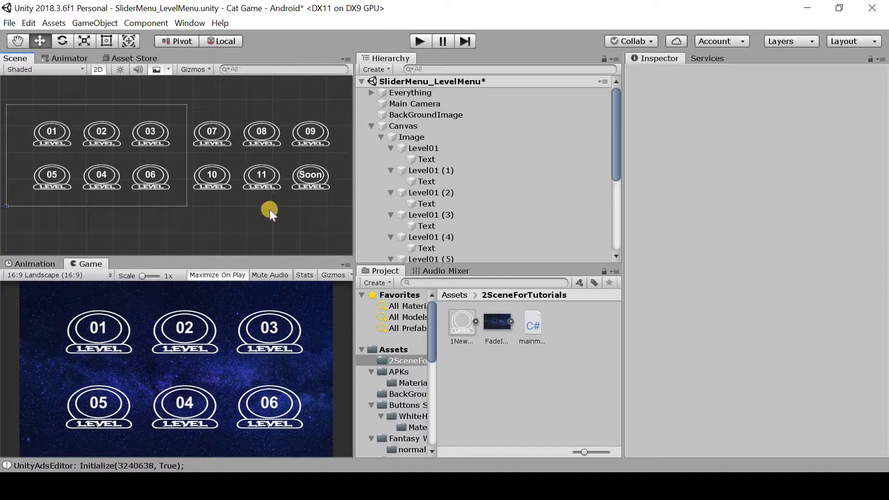
Create an empty GameObject under the Canvas.
left_click(377, 139)
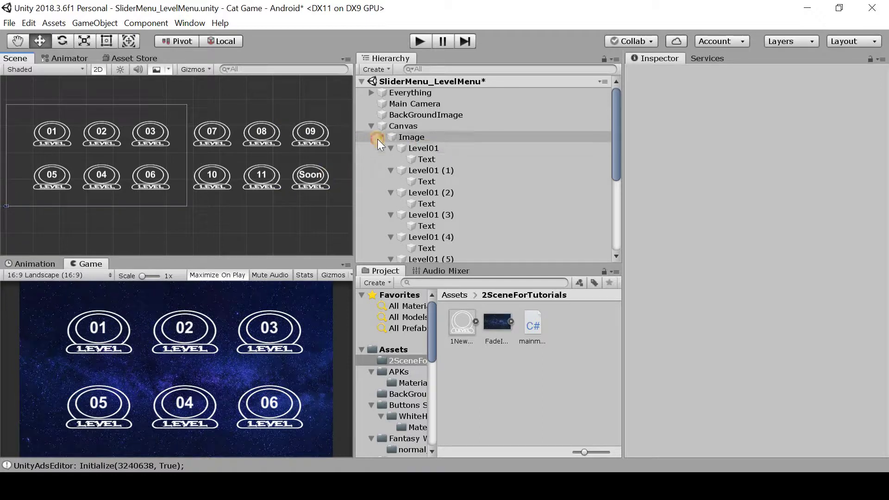
left_click(405, 127)
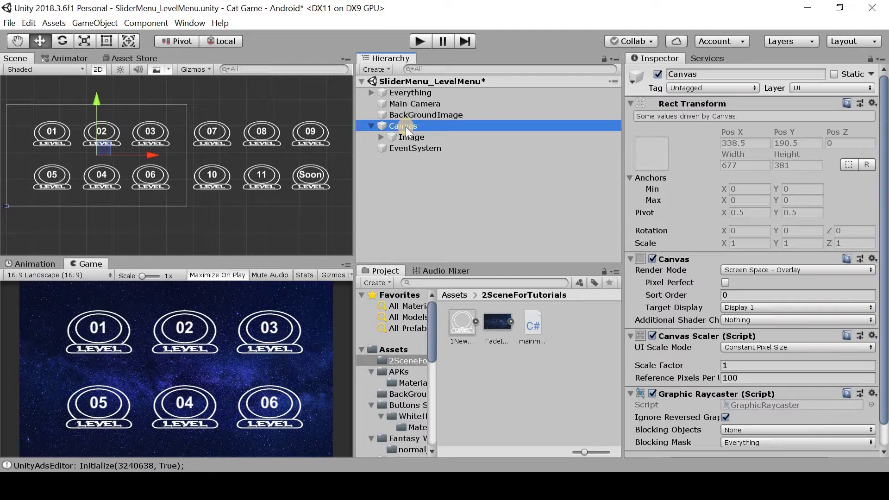
right_click(406, 126)
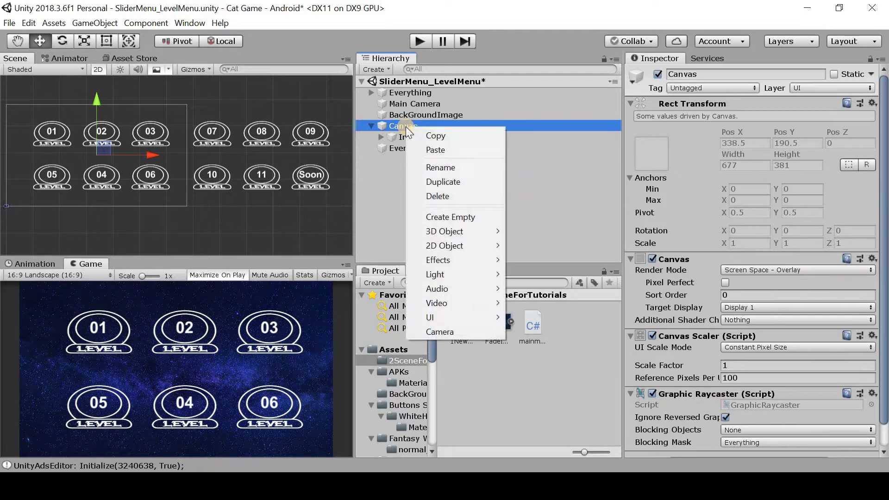
left_click(437, 216)
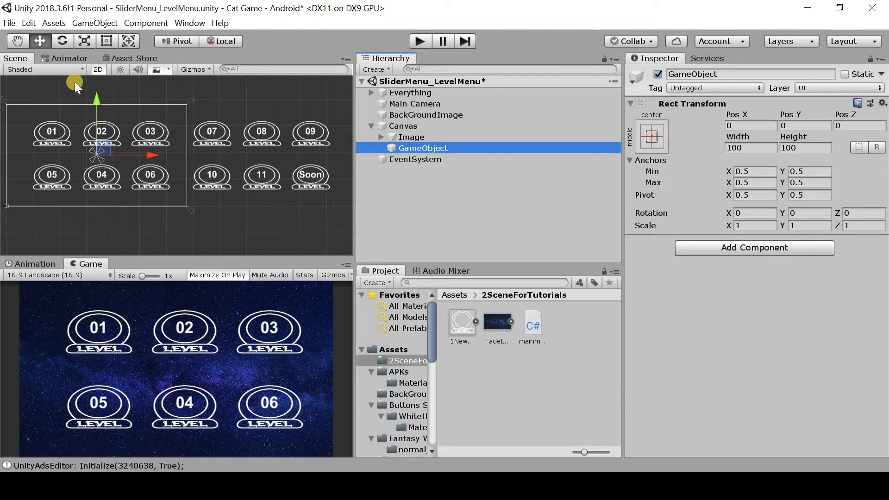
Stretch the empty object's rectangle around all twelve level buttons and nest it inside Image.
left_click(106, 39)
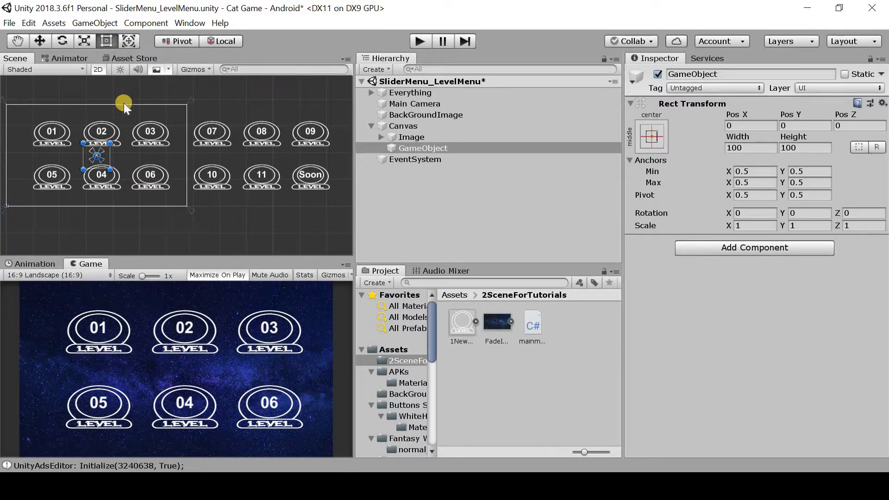
mouse_move(84, 156)
left_mouse_down()
mouse_move(16, 154)
mouse_move(18, 118)
left_mouse_up()
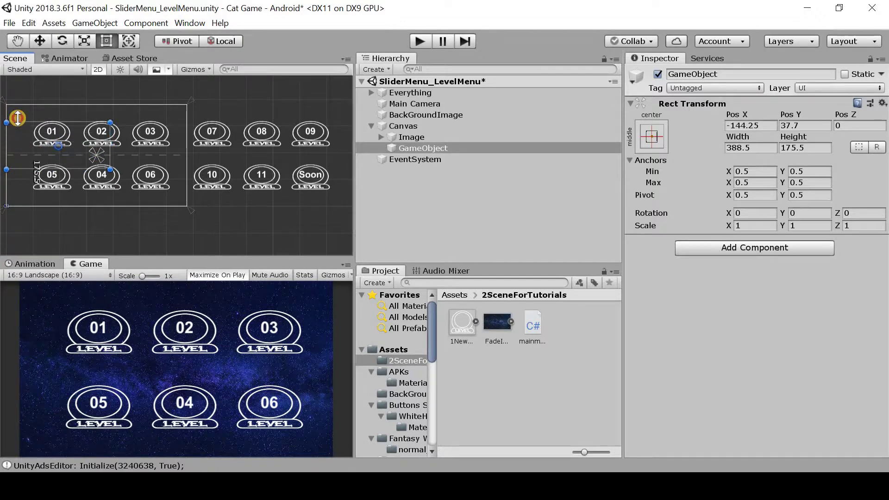
left_click_drag(10, 170, 10, 195)
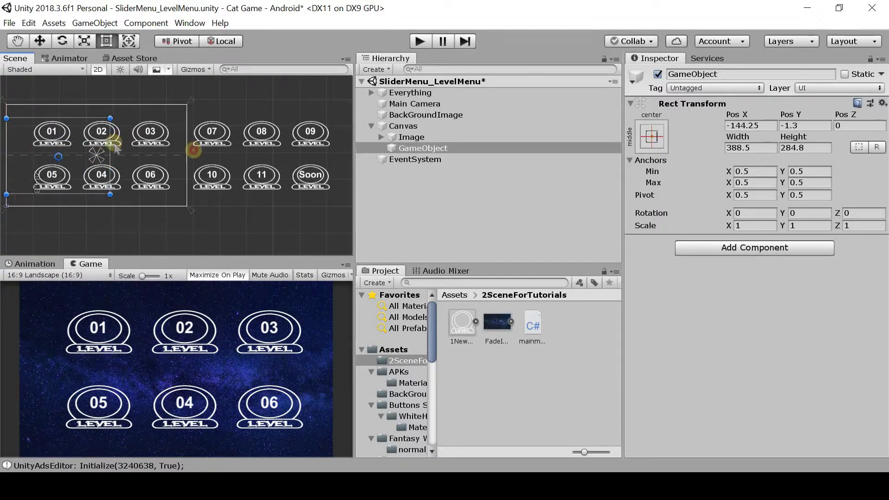
left_click_drag(115, 147, 329, 162)
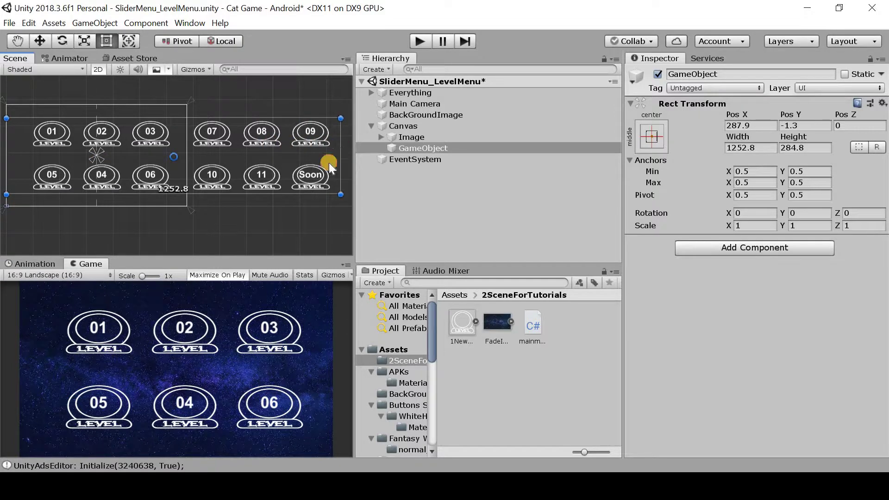
scroll(328, 161, "up", 3)
scroll(328, 159, "up", 3)
scroll(327, 157, "up", 3)
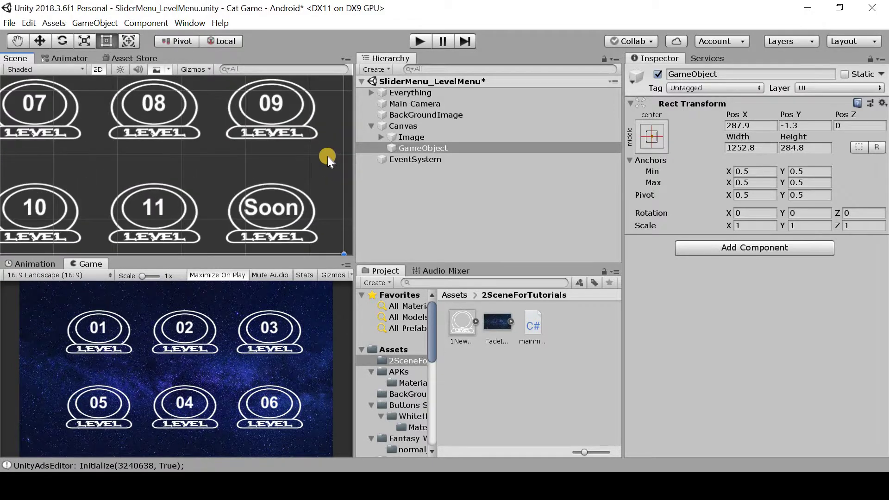
scroll(327, 157, "down", 1)
scroll(319, 160, "down", 2)
scroll(278, 162, "down", 2)
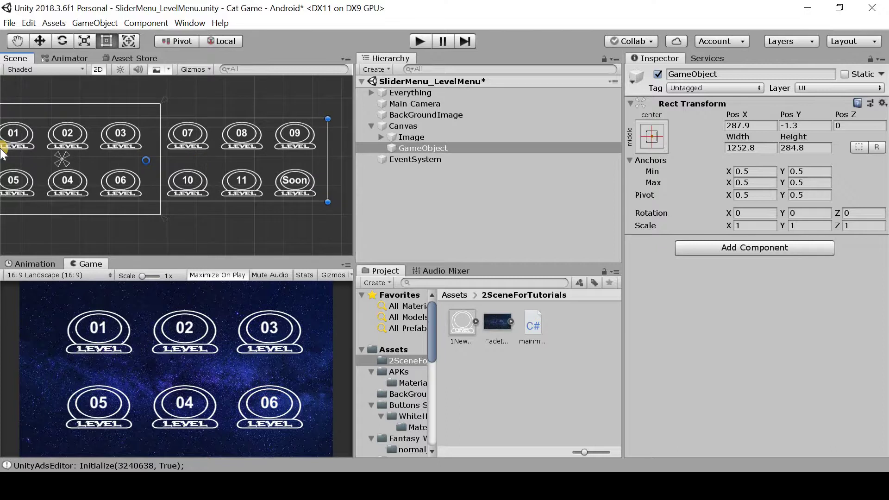
scroll(279, 164, "down", 1)
scroll(297, 166, "down", 1)
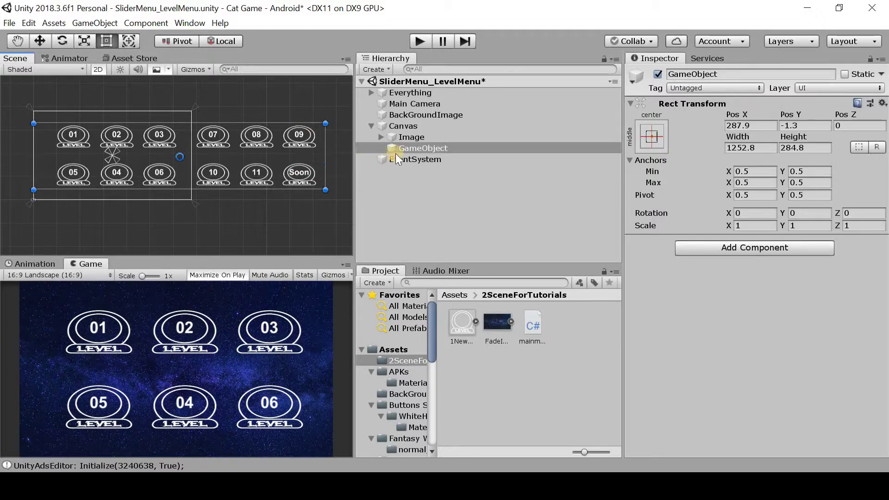
left_click_drag(412, 148, 416, 137)
Select Image and open its Add Component search.
left_click(416, 137)
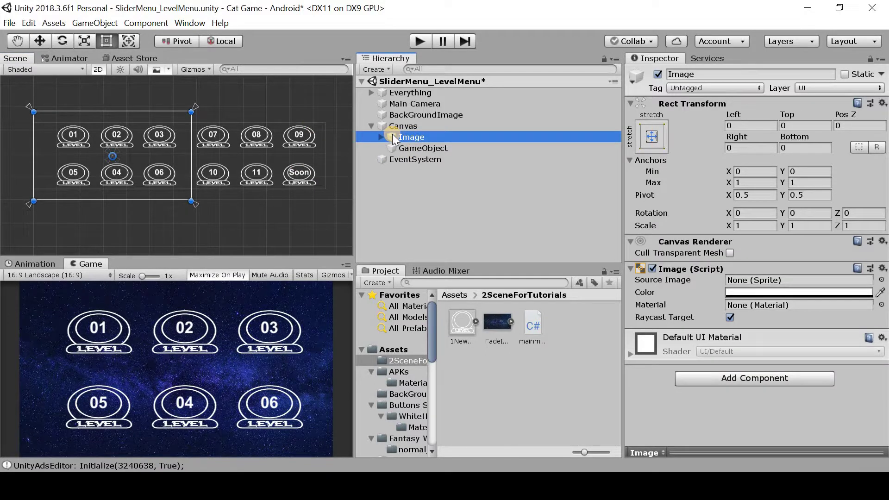
left_click(783, 377)
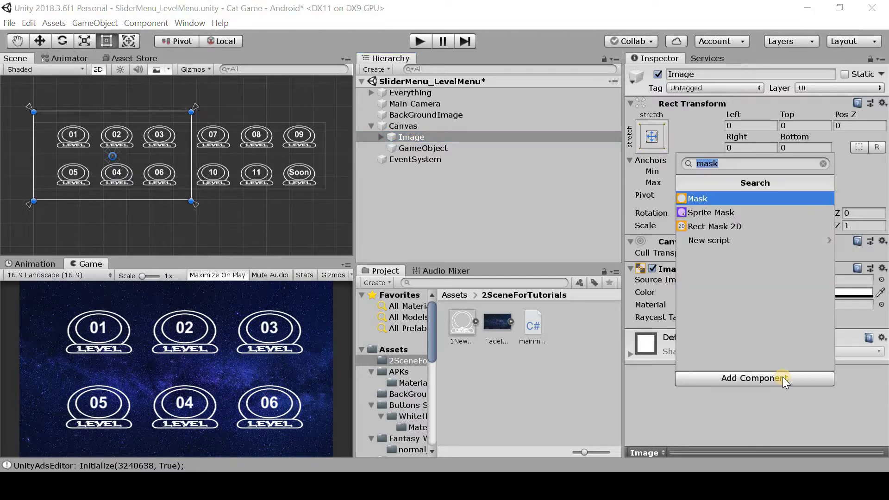
Add a Scroll Rect to Image via 'scrol' search and untick Vertical scrolling.
type("scrol")
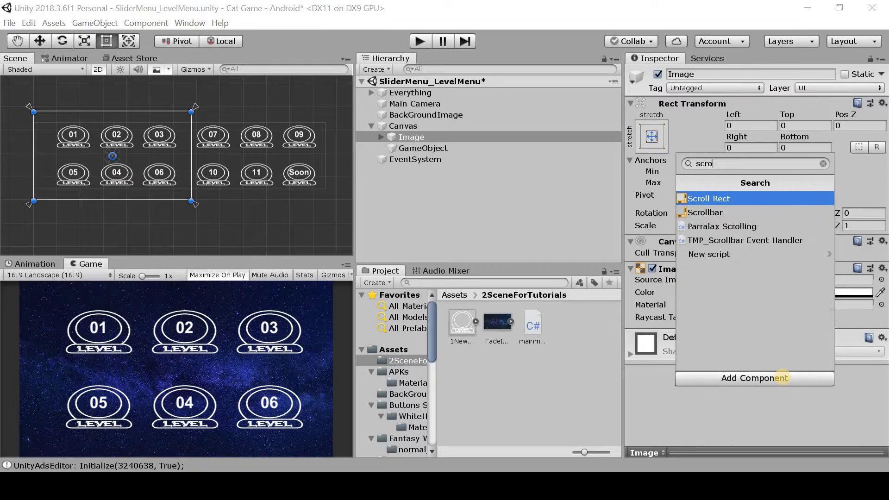
key("Return")
scroll(783, 377, "down", 5)
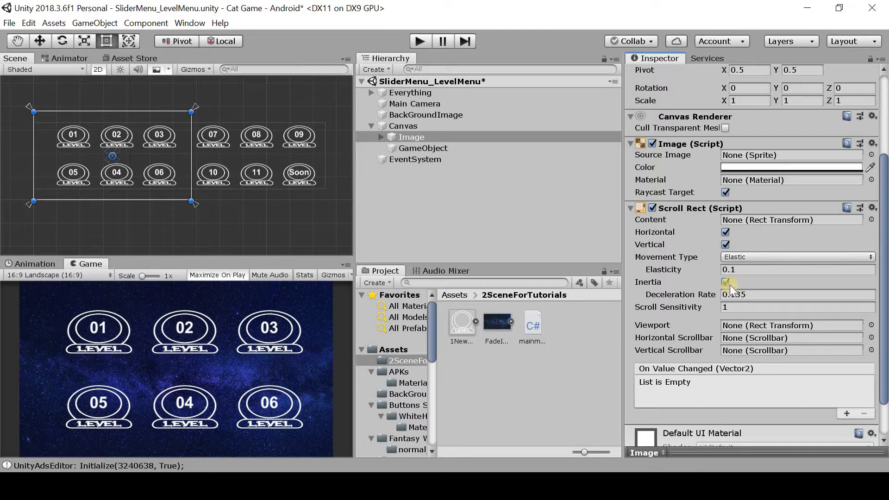
left_click(725, 248)
Rename the empty GameObject to Content.
left_click(489, 146)
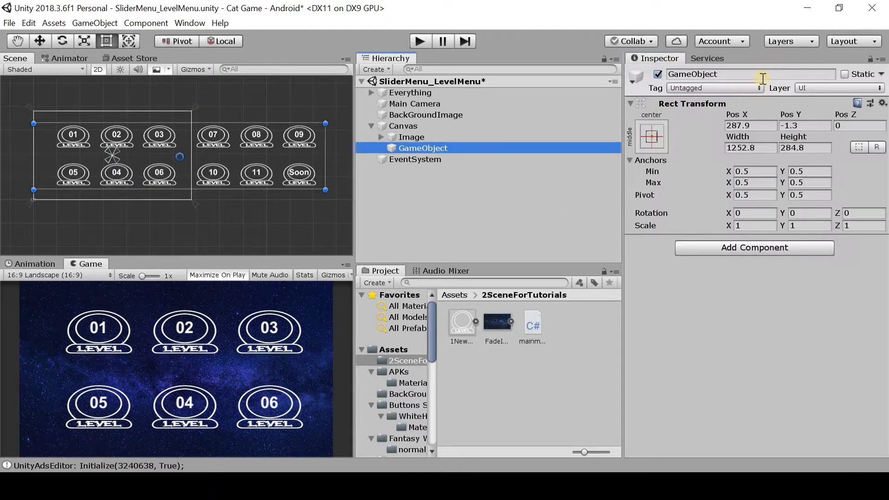
left_click(763, 78)
type("Content")
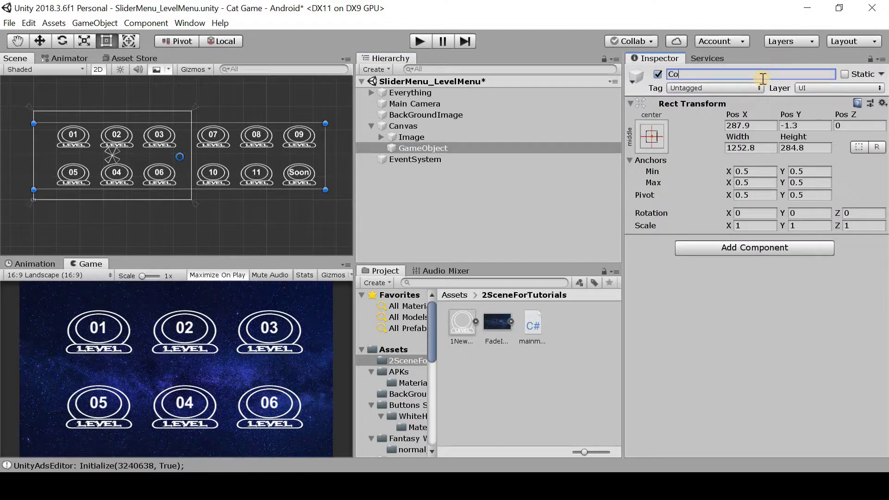
key("Return")
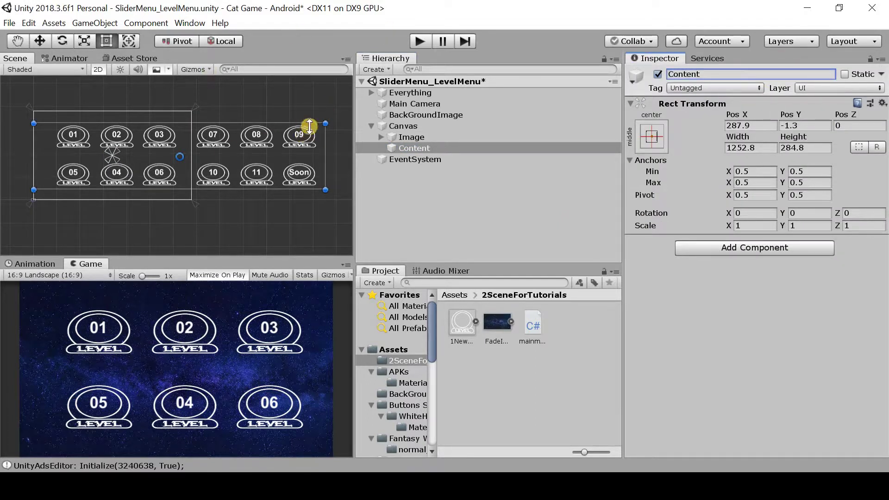
Move all twelve level buttons from Image into Content and collapse Content.
left_click_drag(455, 135, 402, 138)
left_click(381, 138)
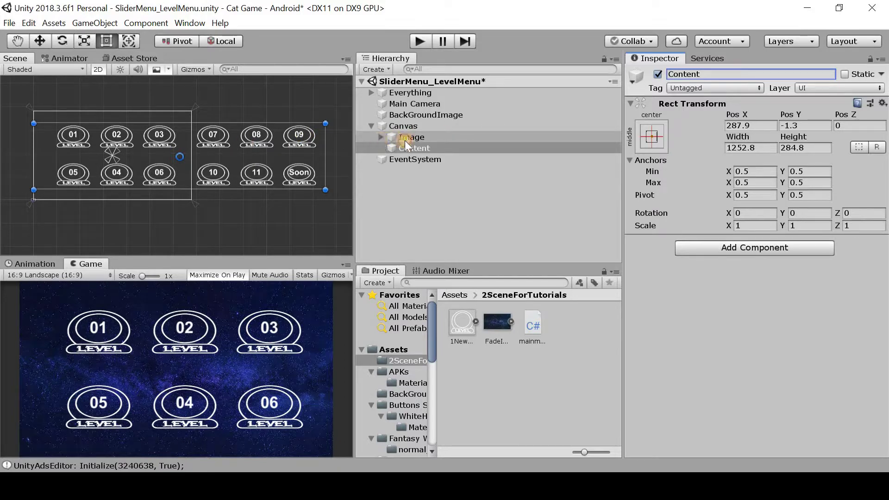
left_click(416, 149)
scroll(427, 187, "down", 5)
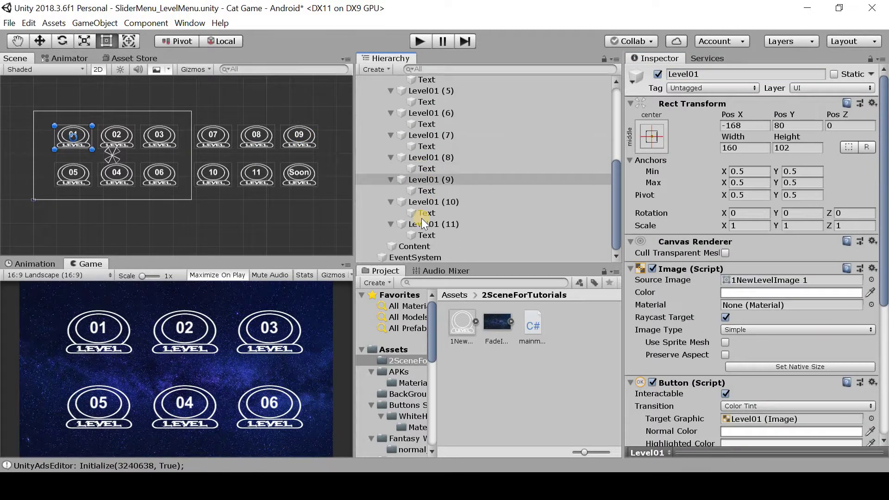
left_click(422, 234, "shift")
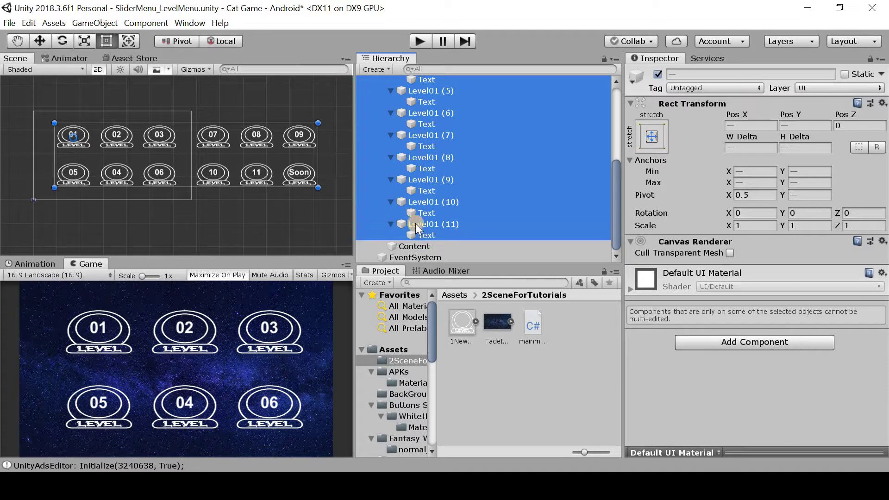
left_click_drag(414, 243, 414, 246)
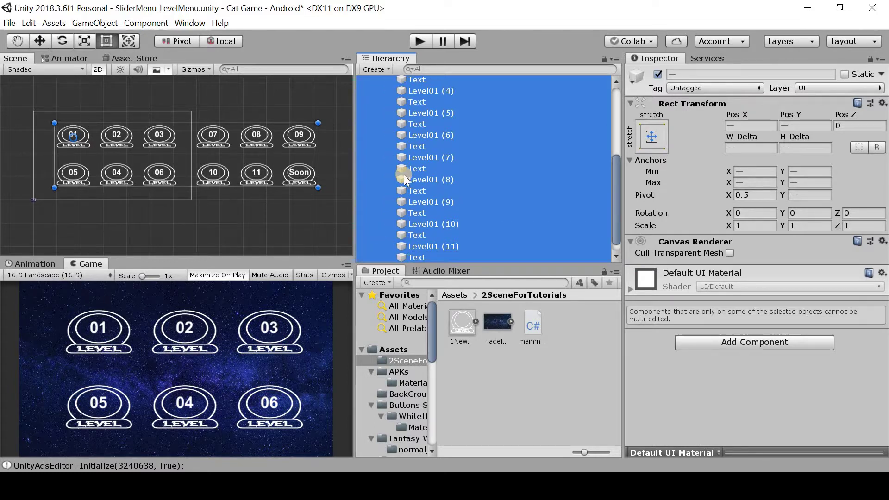
scroll(404, 175, "up", 5)
left_click(381, 149)
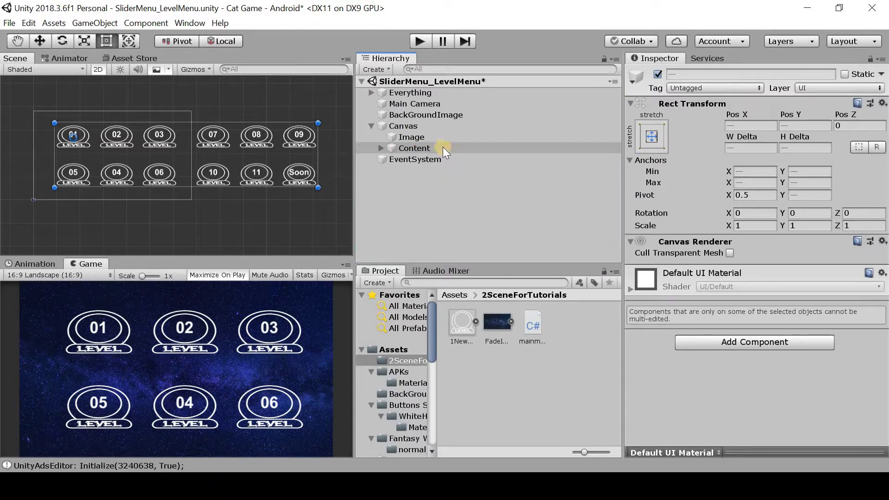
After a quick Play test, set the Canvas Scaler's UI Scale Mode to Scale With Screen Size.
left_click(424, 45)
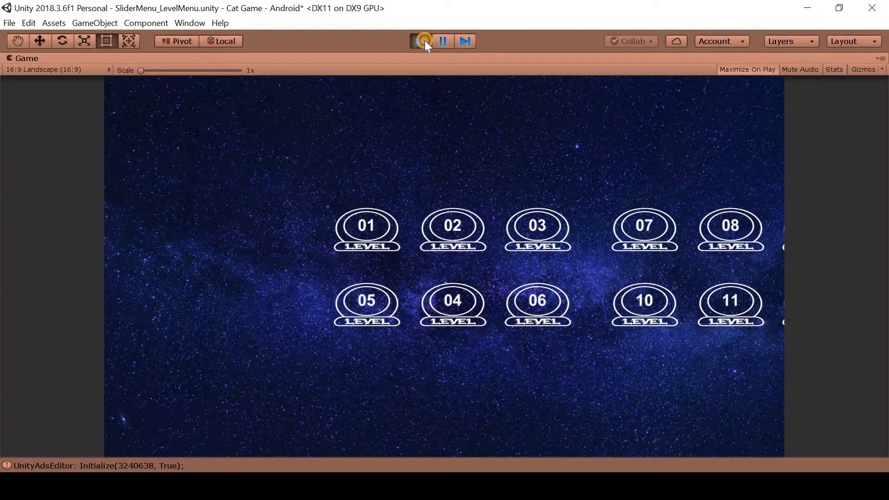
left_click(424, 40)
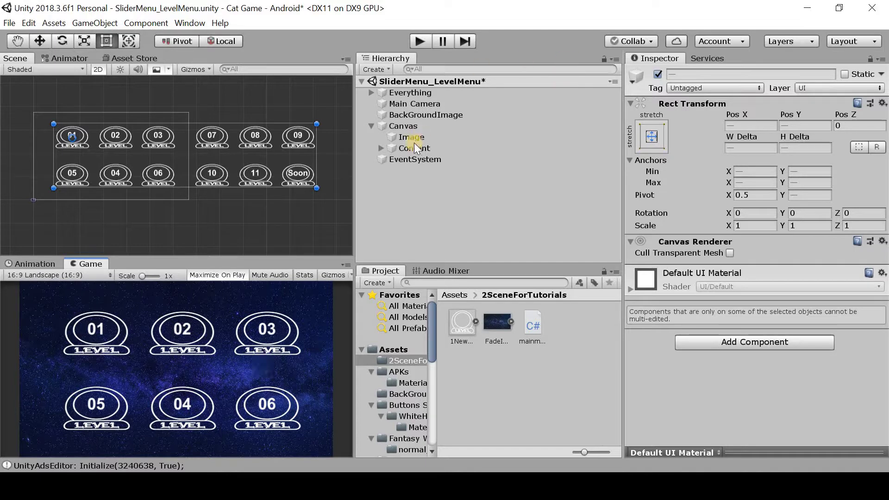
left_click(421, 123)
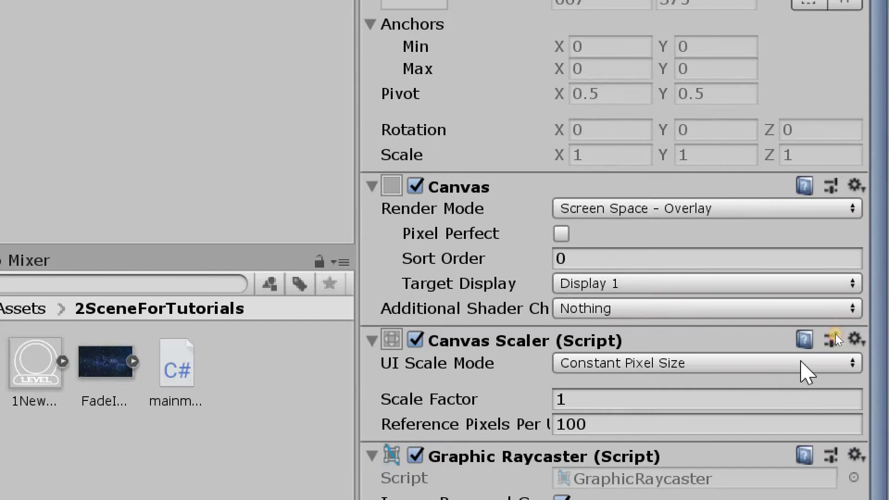
left_click(802, 363)
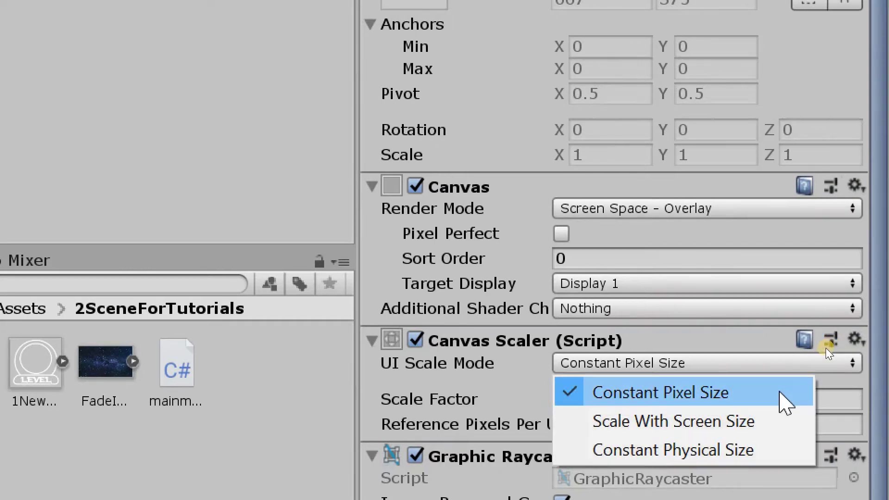
left_click(764, 419)
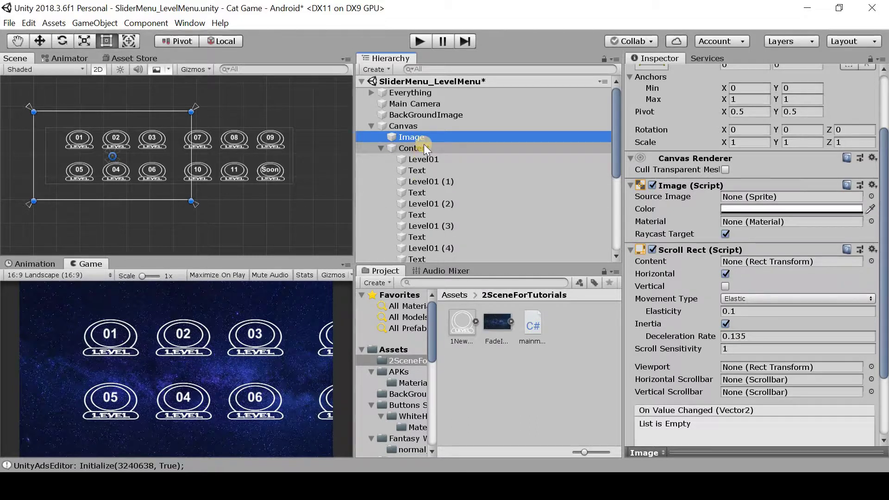
Assign Content to Image's Scroll Rect Content field and enter Play mode.
left_click(423, 148)
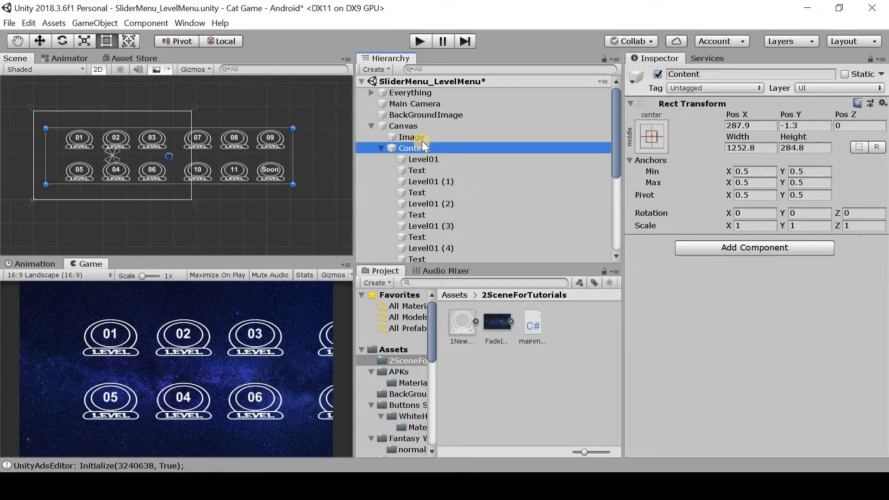
left_click(419, 136)
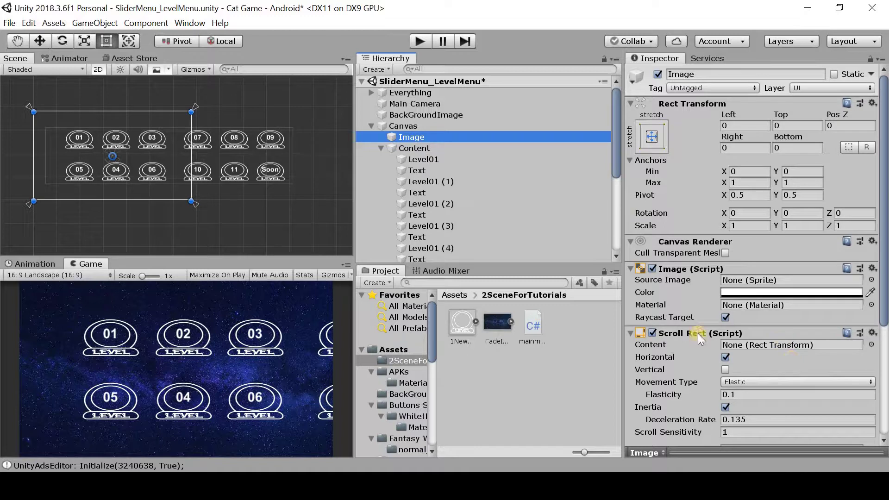
mouse_move(442, 149)
left_mouse_down()
mouse_move(617, 229)
mouse_move(801, 349)
left_mouse_up()
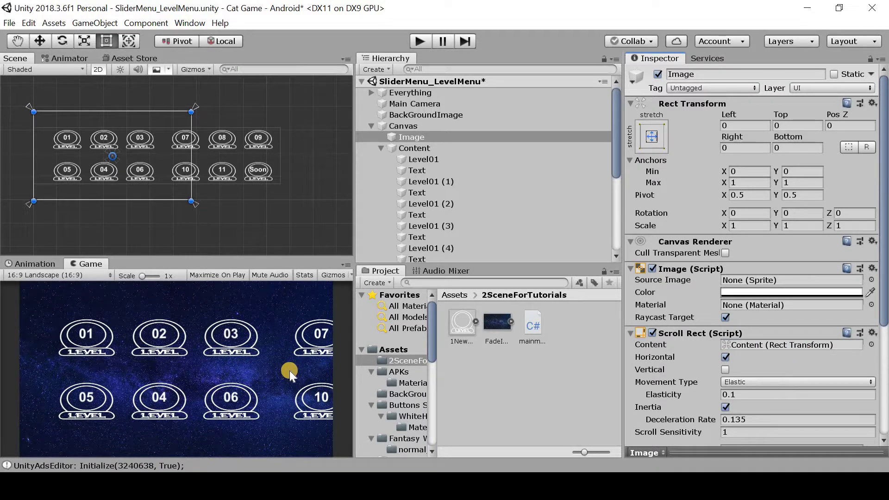
left_click(420, 41)
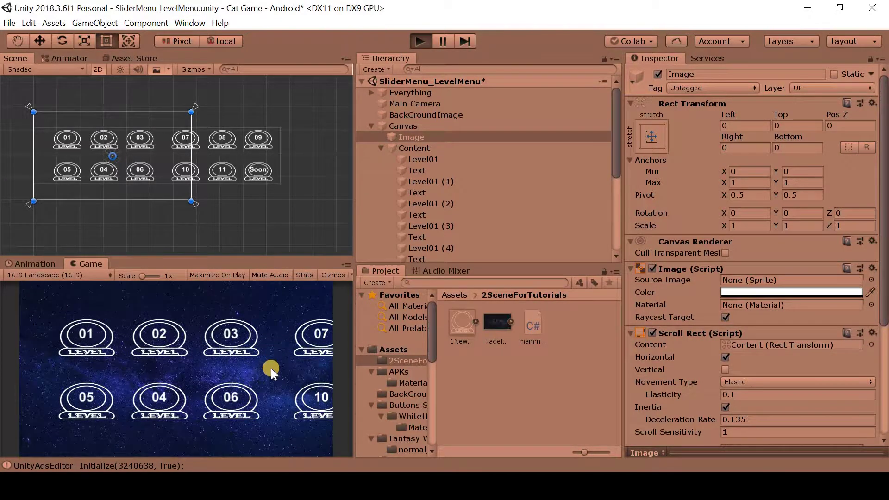
Drag the level grid sideways in the Game view to reveal 07–11 and Soon, then stop playing.
left_click_drag(154, 387, 65, 414)
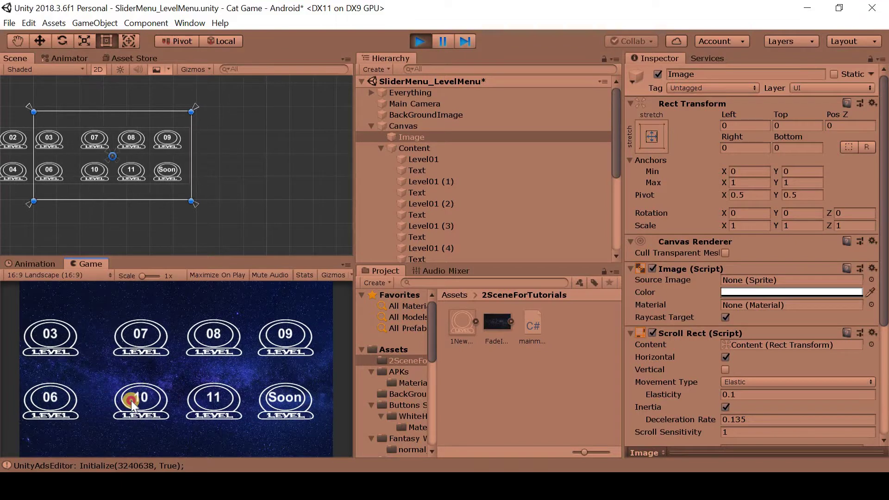
left_click_drag(132, 406, 375, 402)
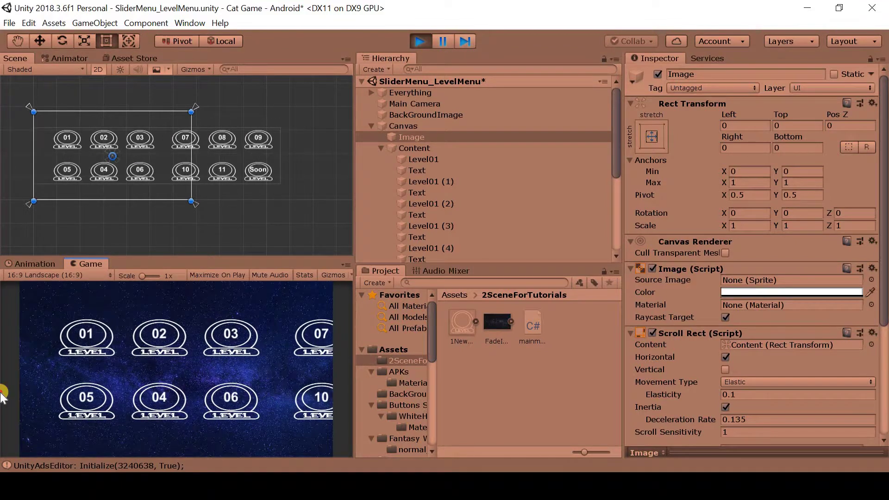
left_click_drag(2, 396, 3, 429)
left_click(412, 148)
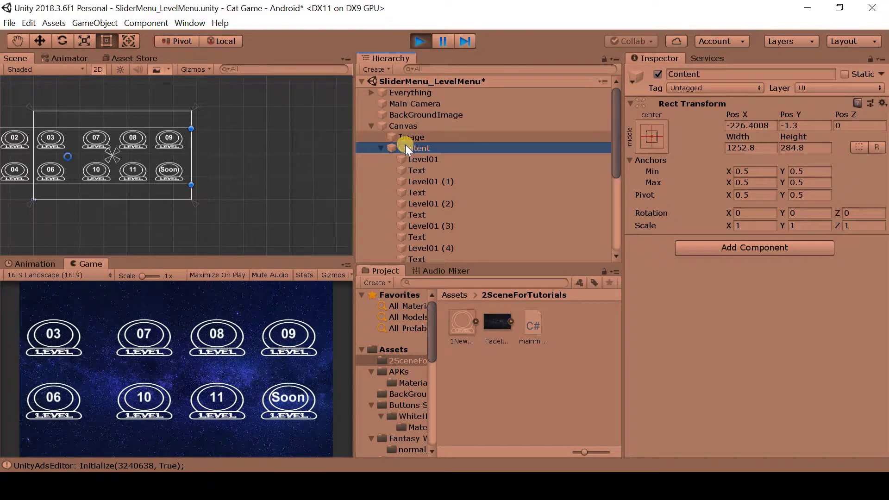
left_click_drag(183, 398, 2, 429)
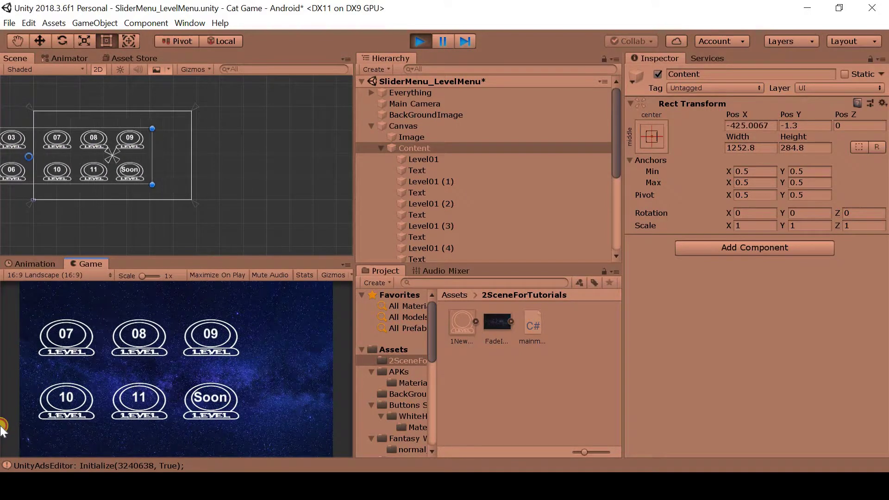
left_click_drag(182, 403, 314, 397)
left_click(295, 391)
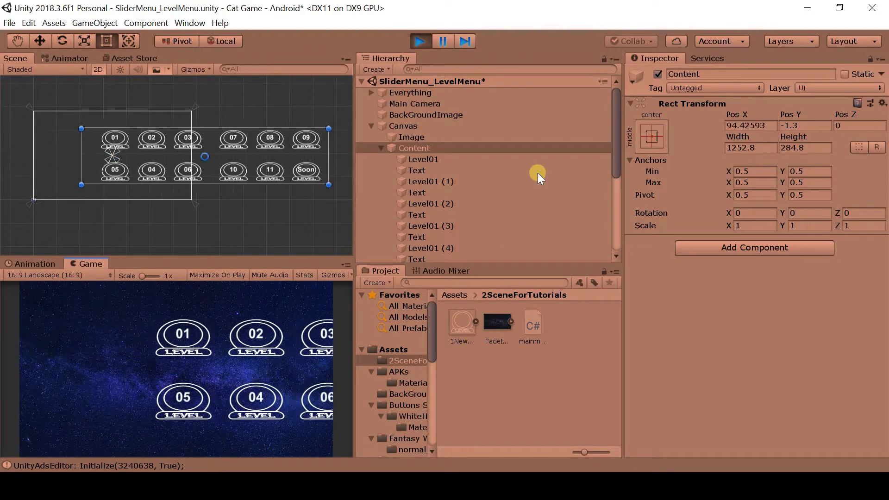
left_click(421, 39)
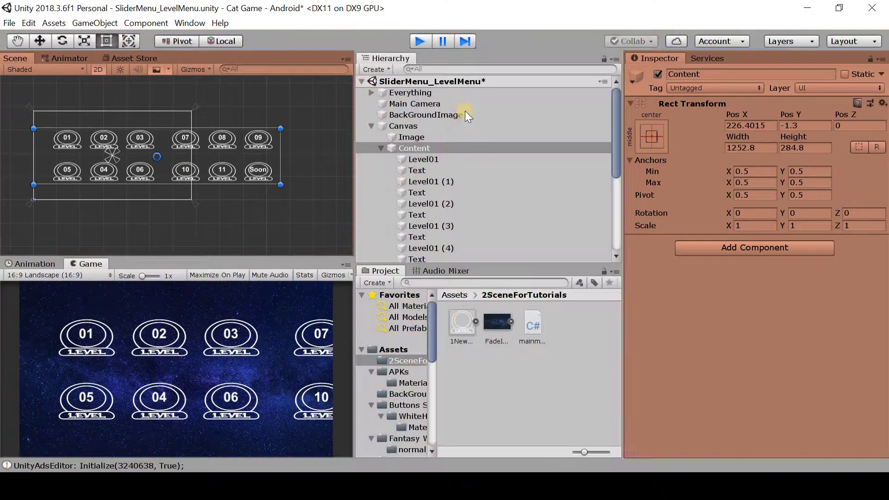
Create a C# script named Menu in 2SceneForTutorials and open it in Visual Studio.
left_click(532, 366)
right_click(532, 366)
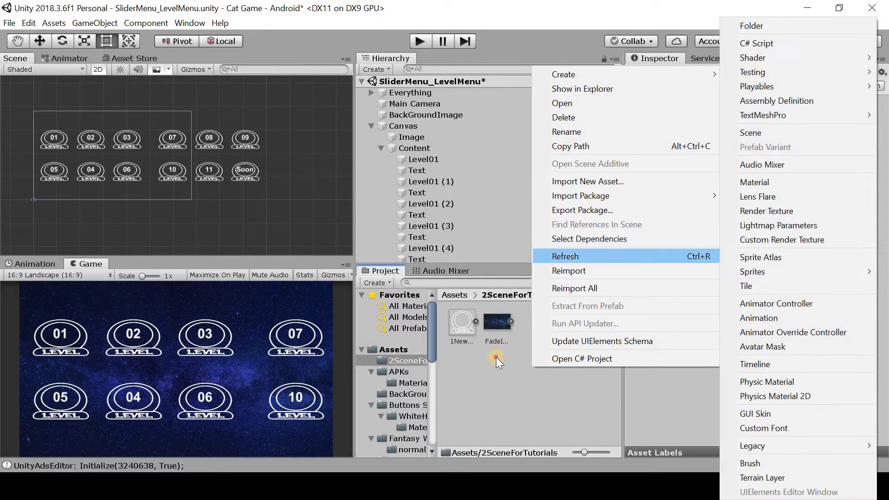
left_click(496, 356)
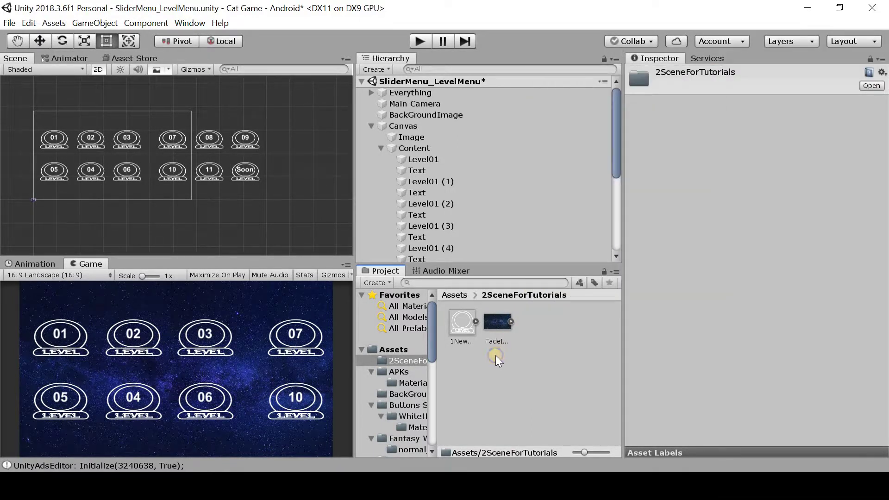
right_click(496, 355)
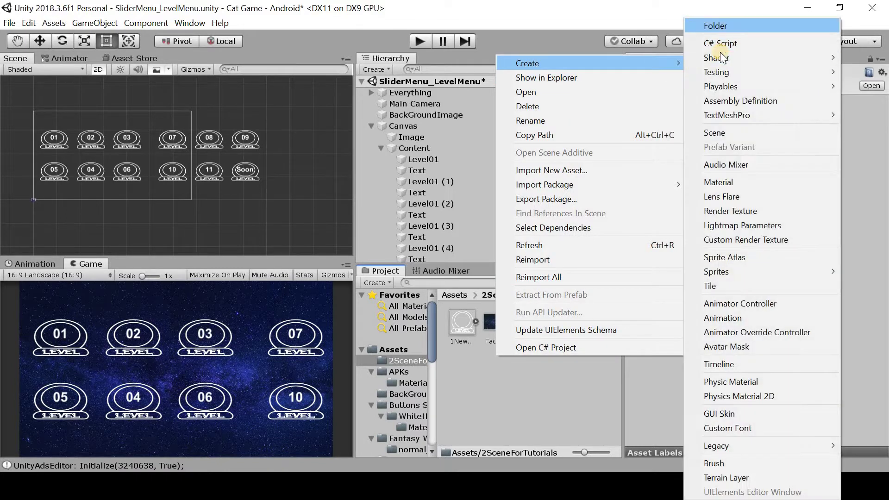
left_click(723, 45)
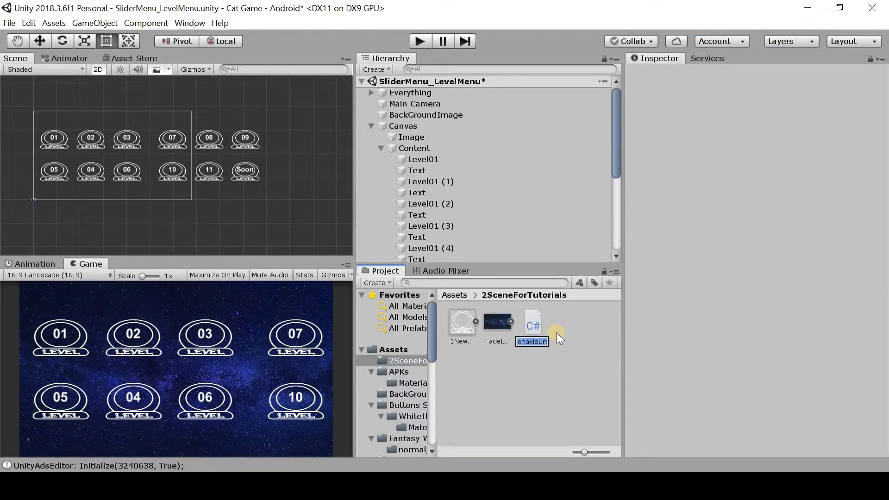
type("Ma")
type("enu")
key("Return")
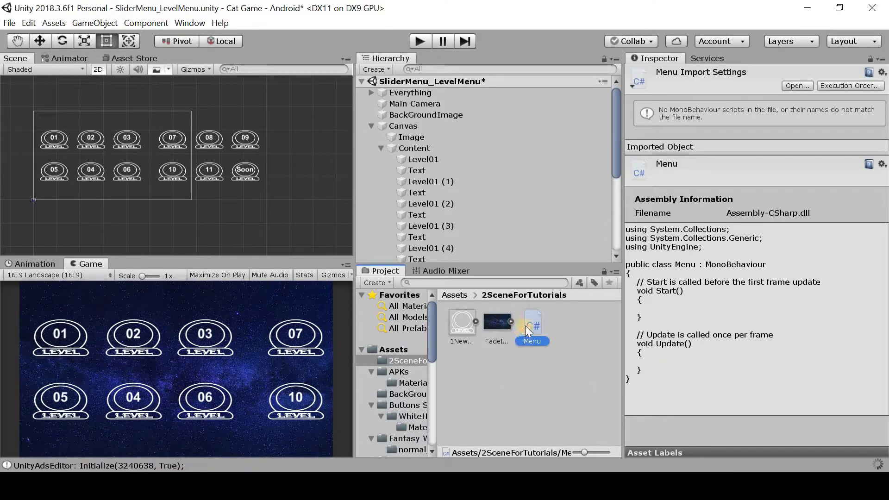
double_click(525, 326)
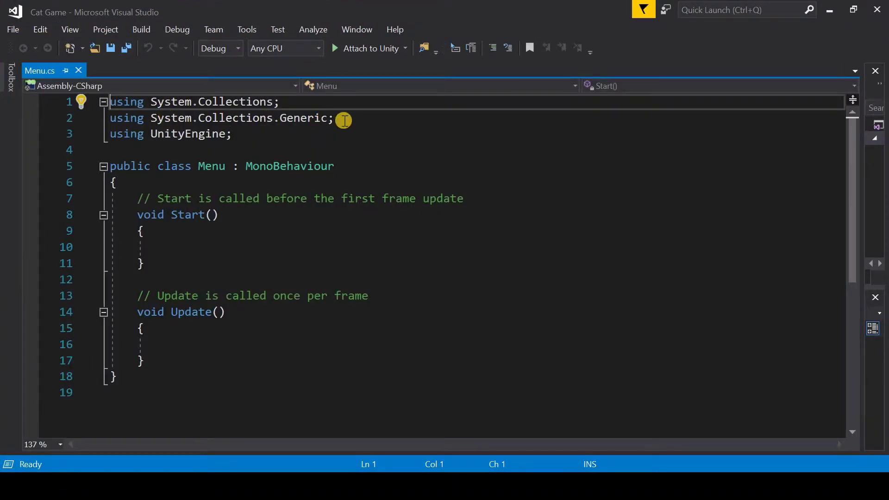
Delete the unused using lines and the default Start and Update methods.
left_click_drag(342, 118, 80, 95)
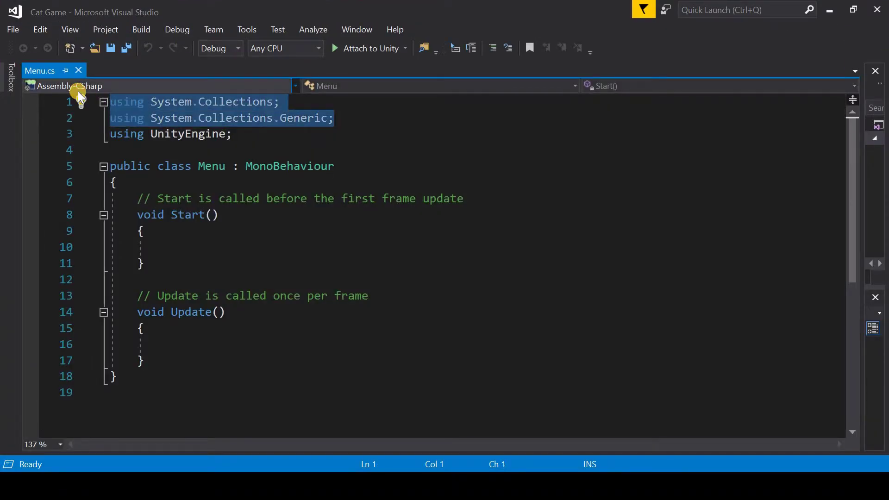
key("Delete")
key("Delete")
scroll(562, 322, "up", 2, "ctrl")
key("shift+Down")
key("shift+Down")
key("shift+Down")
key("shift+Down")
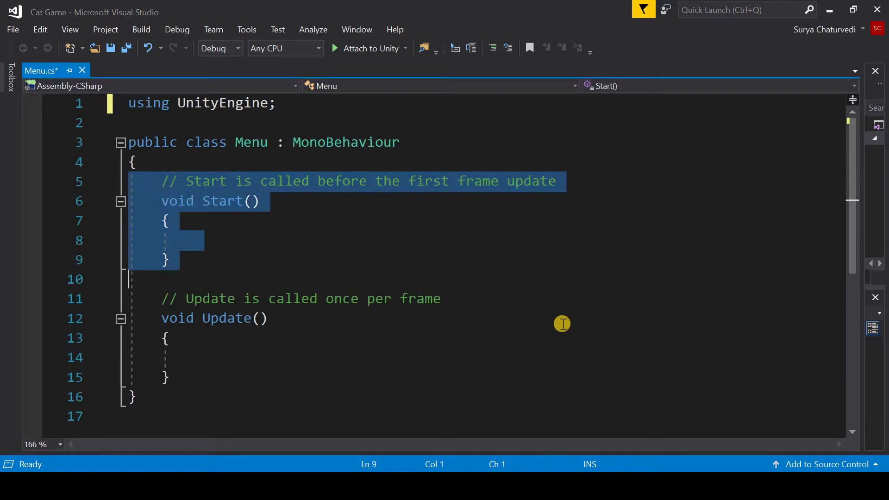
key("shift+Down")
key("shift+Down")
key("shift+Down")
key("shift+Down")
key("shift+Down")
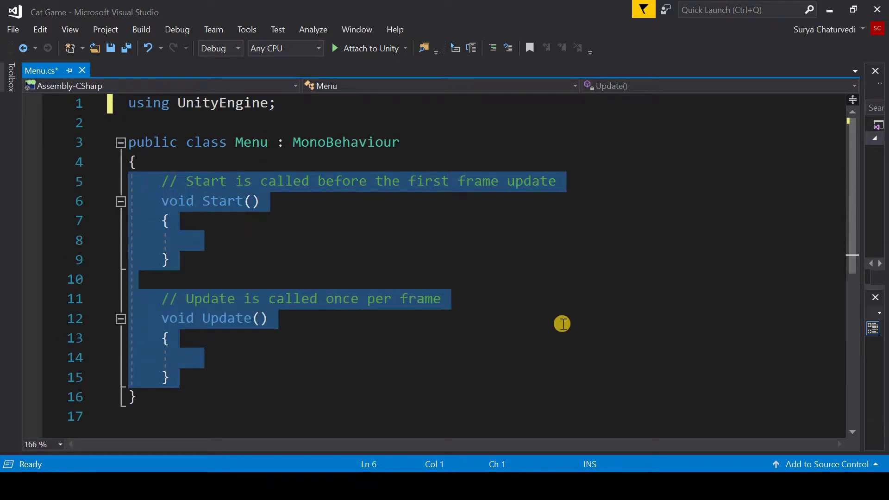
key("Delete")
key("Return")
key("Return")
key("Return")
key("Return")
key("Up")
key("Up")
key("Up")
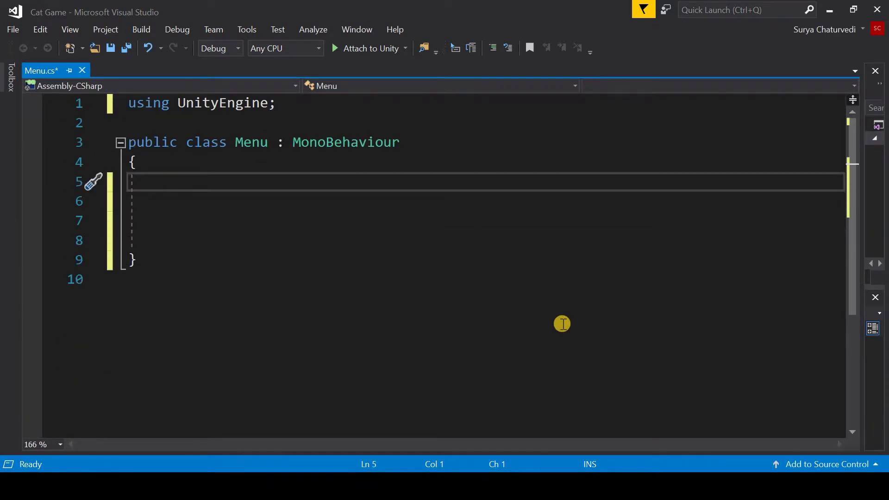
key("Down")
key("Up")
key("Up")
key("Up")
key("Return")
key("Up")
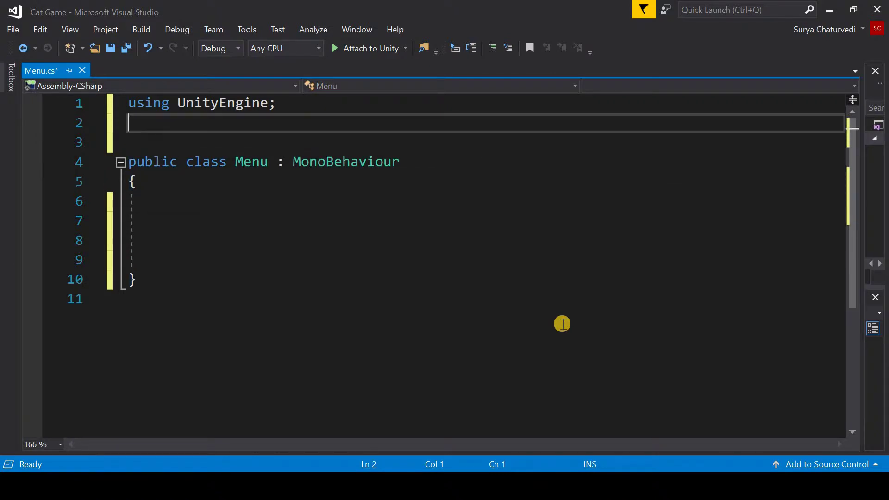
Add the line 'using UnityEngine.SceneManagement;'.
type("using ")
type("Uni")
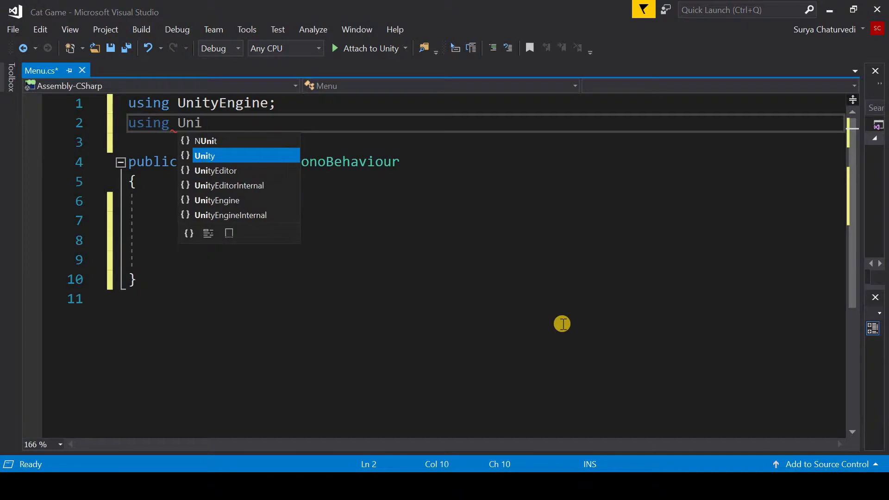
key("Down")
key("Down")
key("Down")
key("Tab")
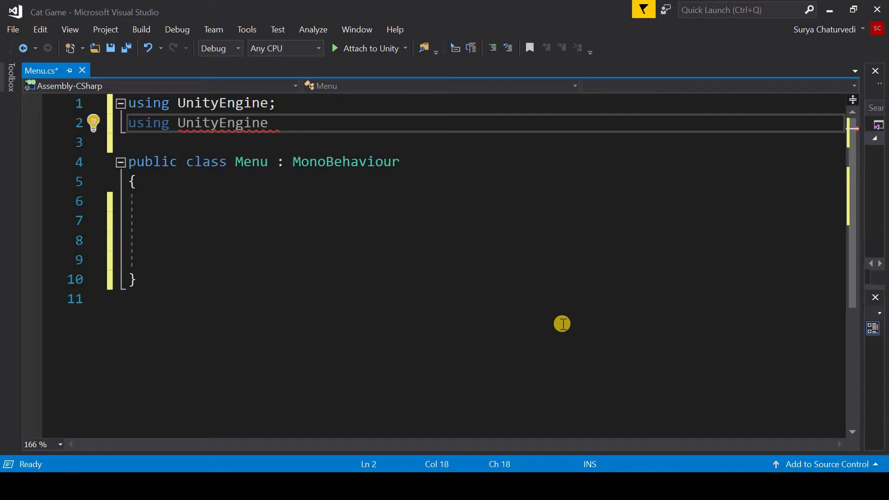
type(".sce")
key("Tab")
type(";")
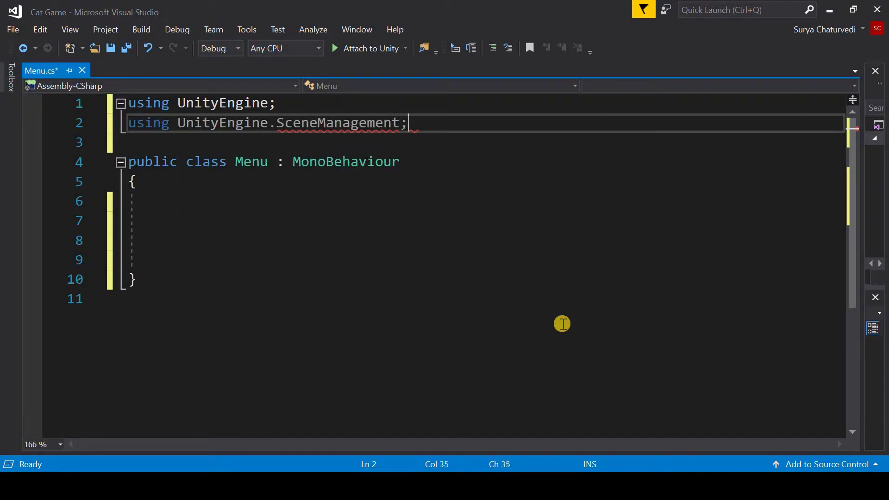
Declare a public void SceneChanger() method in the class.
key("Down")
key("Down")
key("Down")
key("Down")
key("Down")
key("Up")
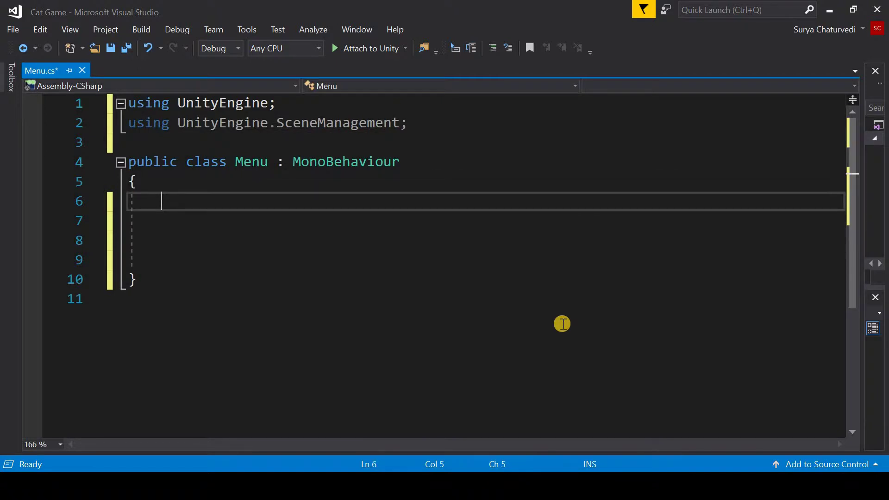
type("pu")
key("space")
type("blic voi")
key("space")
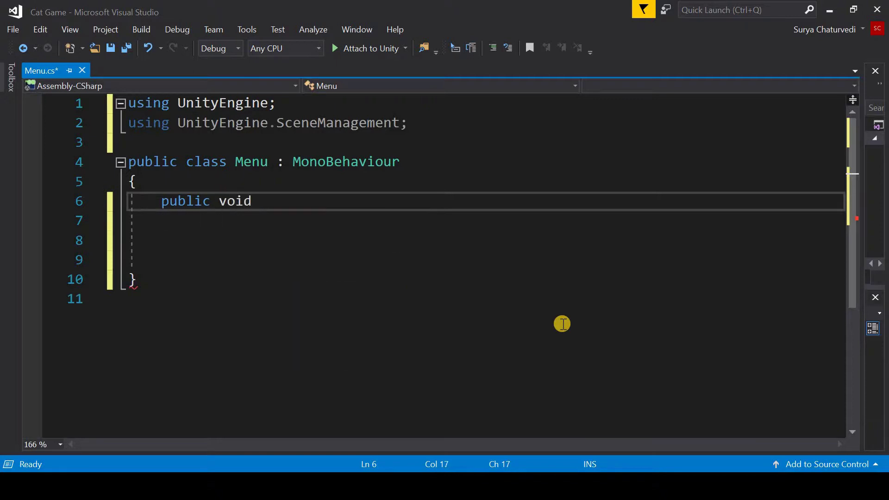
key("space")
type("Scene")
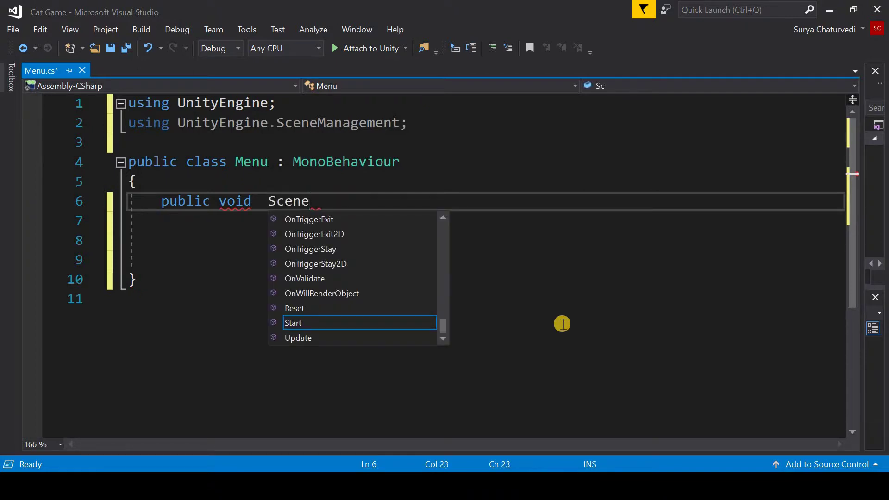
type("Changer")
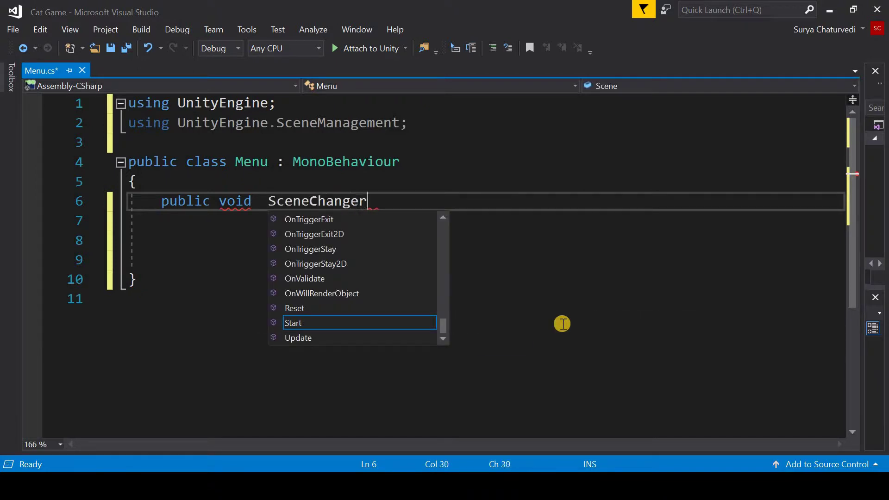
type("(")
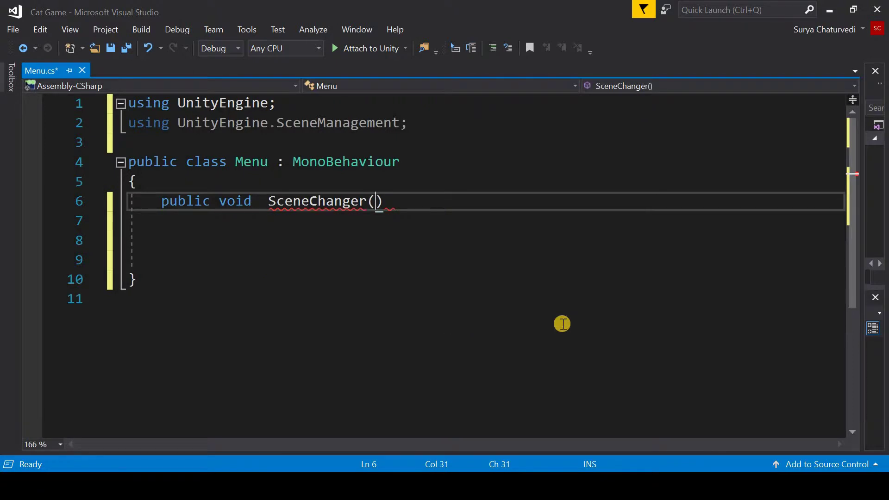
type("){")
key("Return")
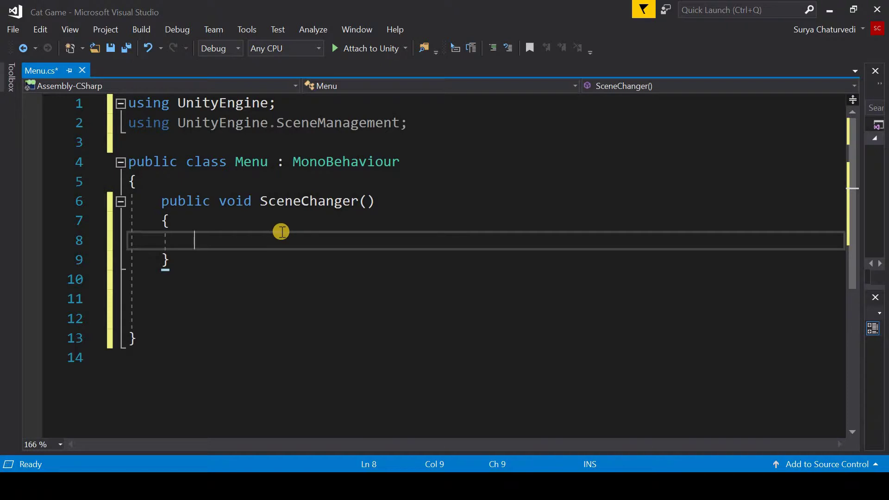
Add a SceneManager.LoadScene(); call inside SceneChanger.
type("Sc")
key("Tab")
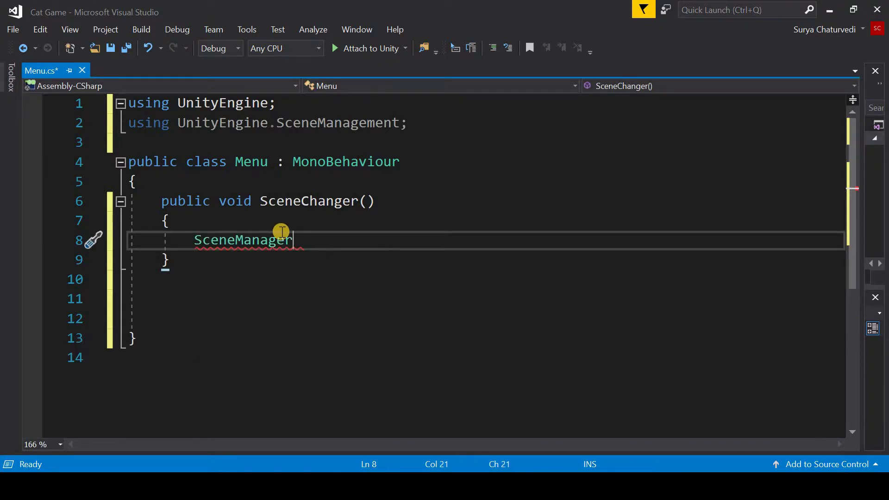
type(".lo")
key("Tab")
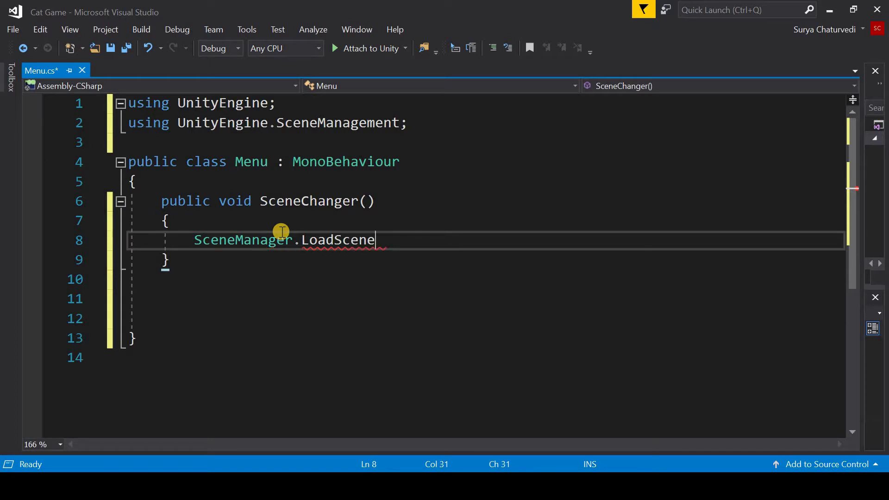
type("();")
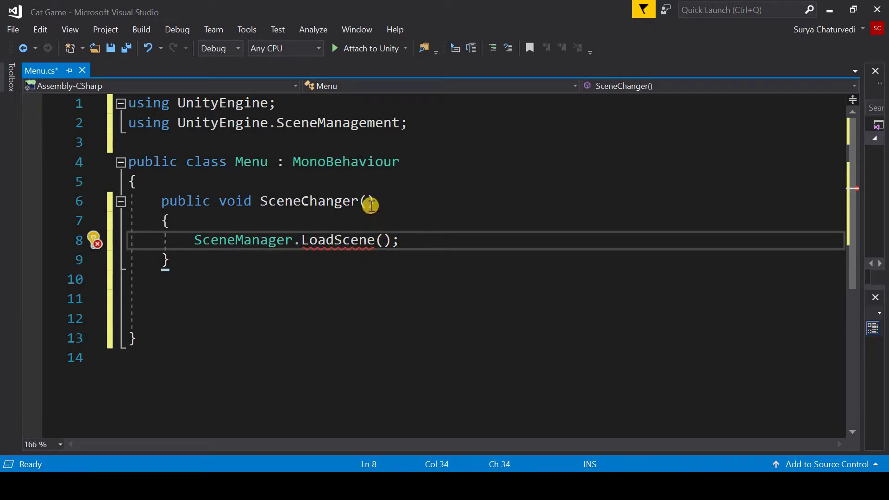
Give SceneChanger an int index parameter and pass index to LoadScene.
left_click(458, 206)
key("Left")
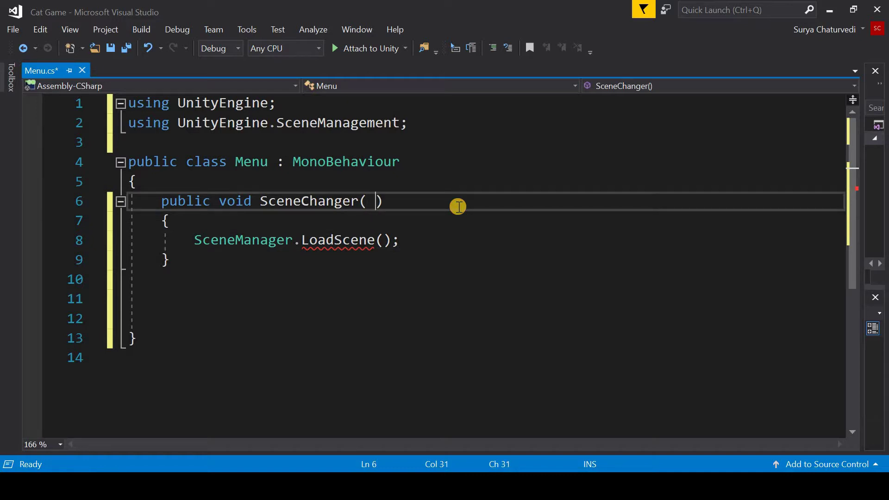
type("int")
key("BackSpace")
type("t index")
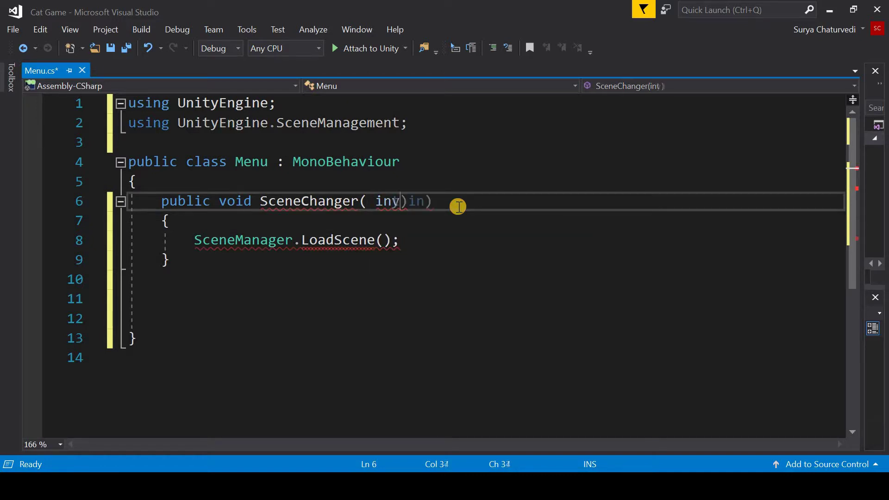
key("ctrl+minus")
type("index")
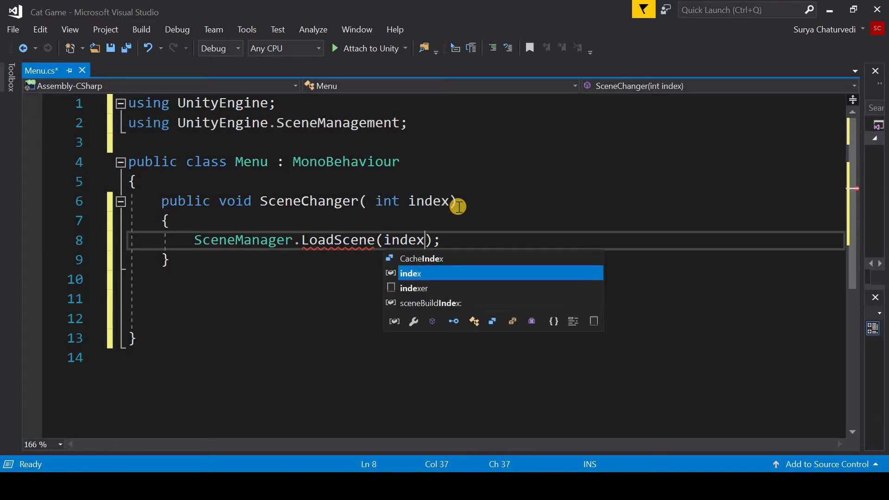
left_click(436, 244)
type(";")
key("Down")
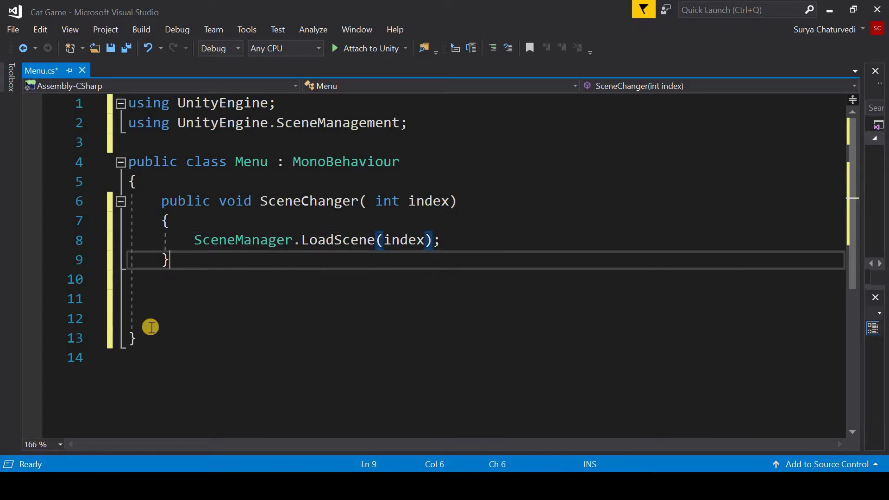
key("Delete")
key("Delete")
key("Delete")
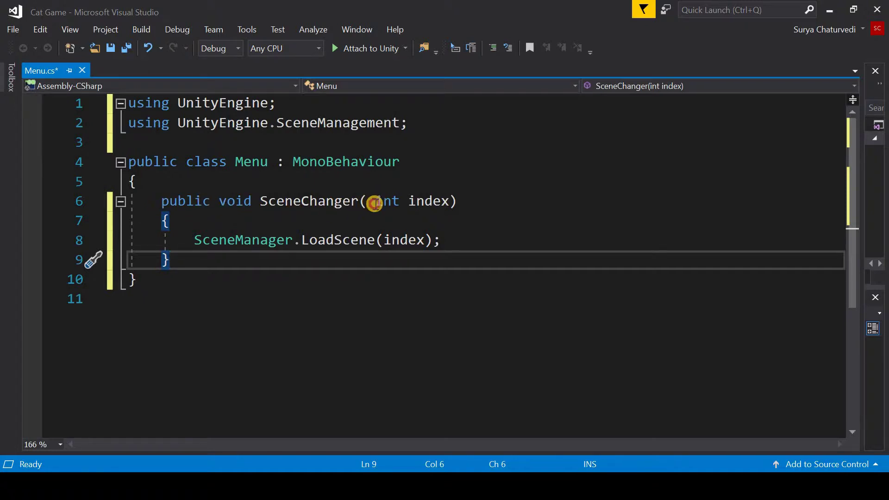
Save Menu.cs and return to Unity.
left_click(373, 200)
left_click_drag(376, 201, 450, 201)
left_click(528, 188)
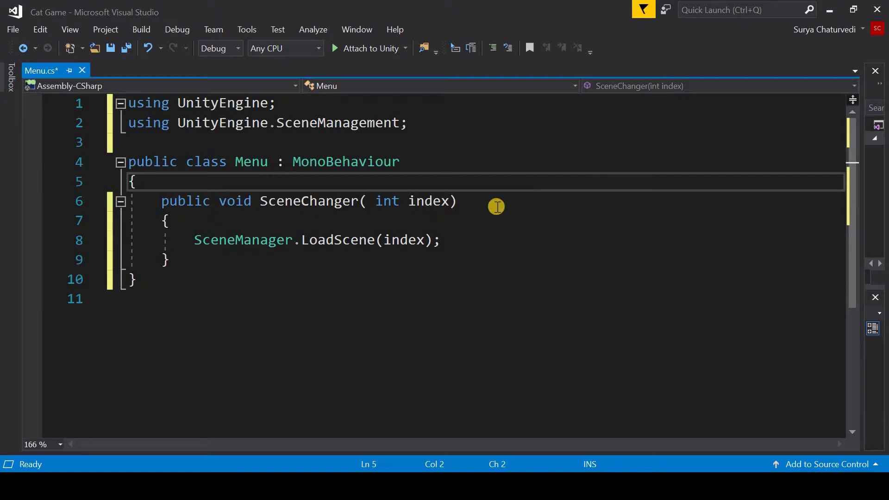
left_click(409, 200)
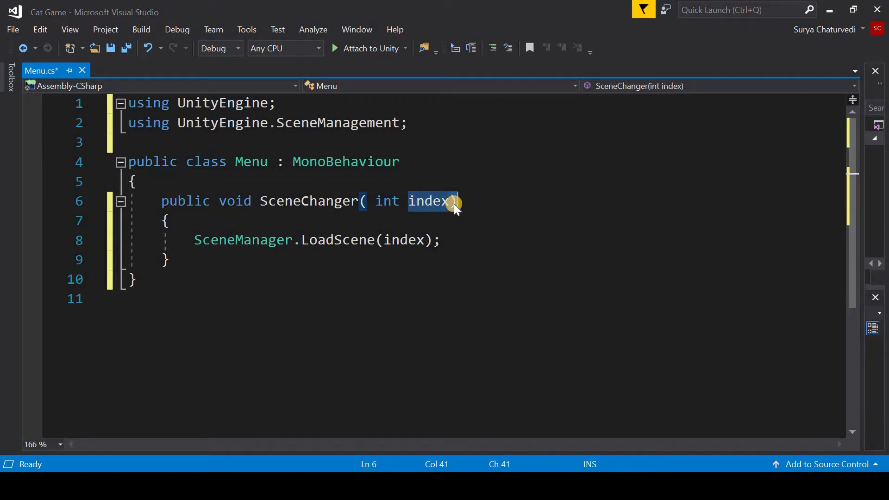
left_click_drag(453, 204, 459, 202)
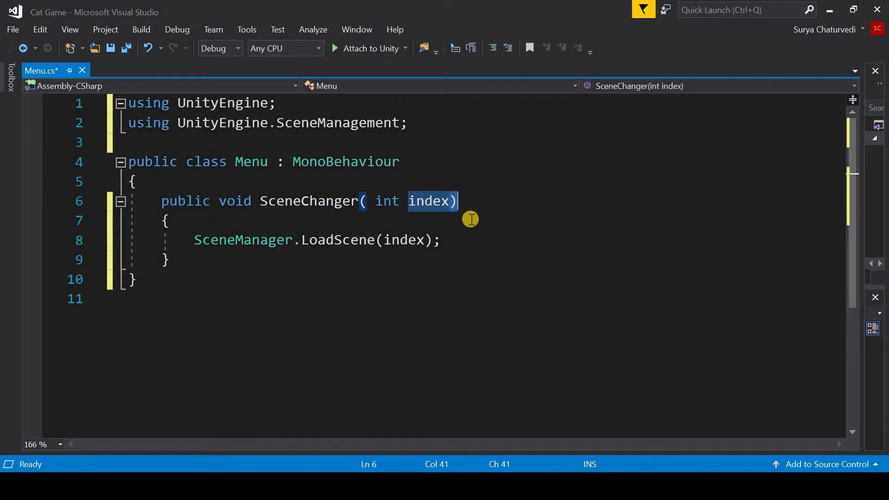
key("ctrl+s")
key("alt+Tab")
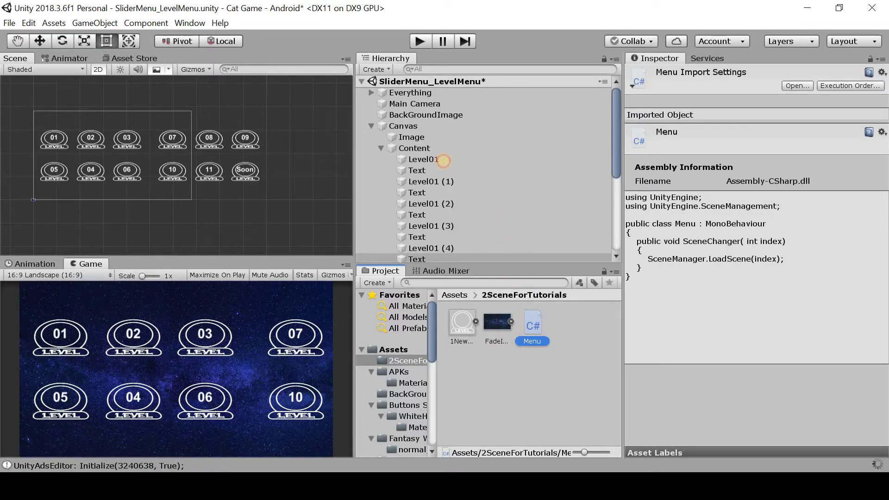
Select the level buttons, then collapse the Content group and clear the selection.
left_click(435, 159)
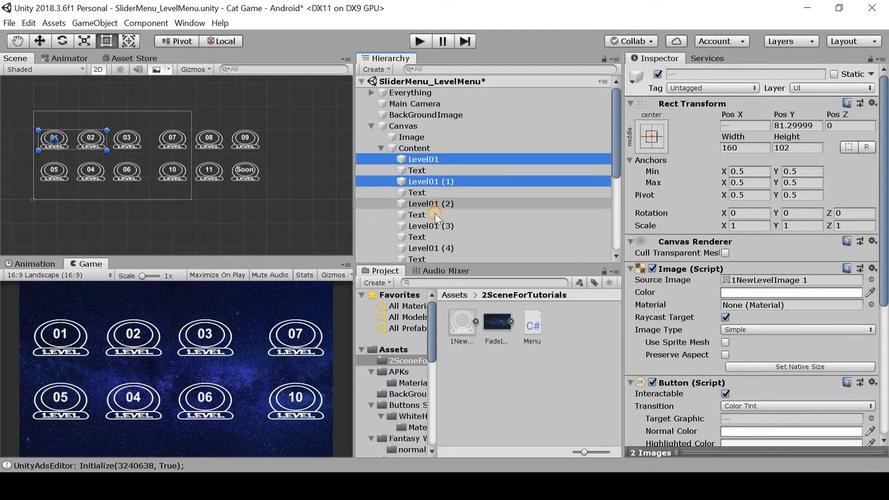
left_click_drag(435, 204, 435, 224)
left_click(463, 205)
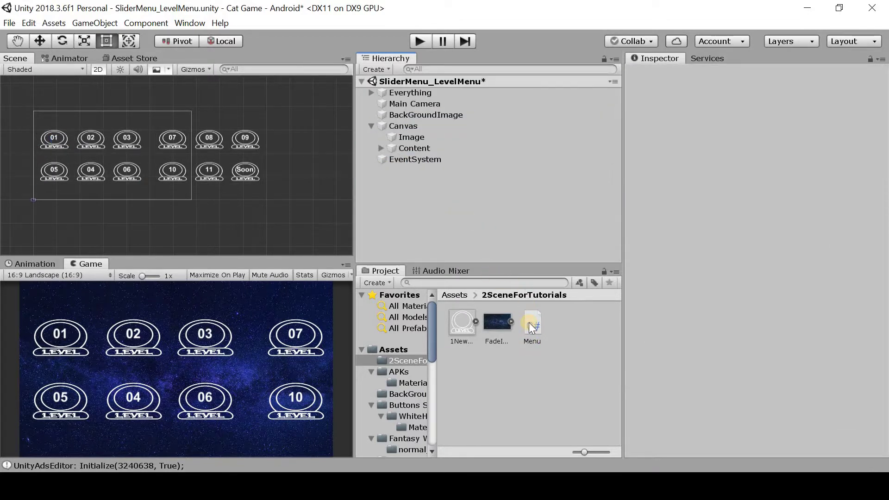
Drop the Menu script from the Project panel onto BackGroundImage, then deselect it.
left_click_drag(532, 323, 480, 112)
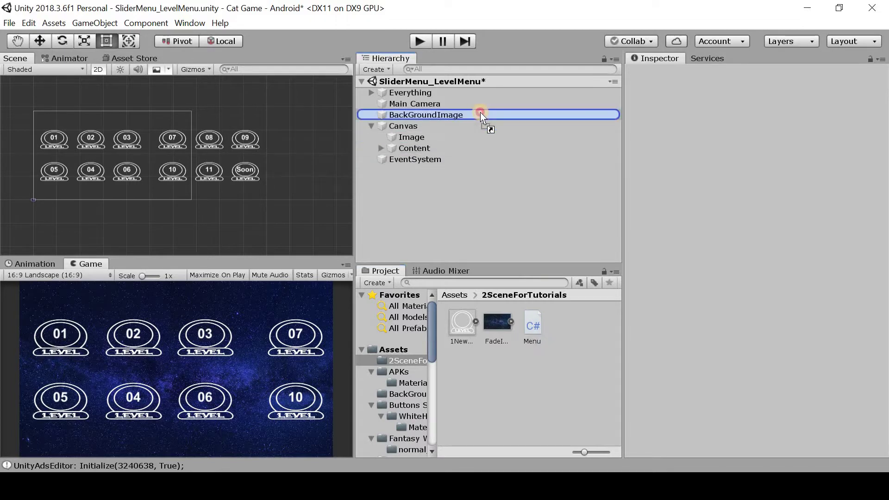
left_click_drag(480, 112, 380, 146)
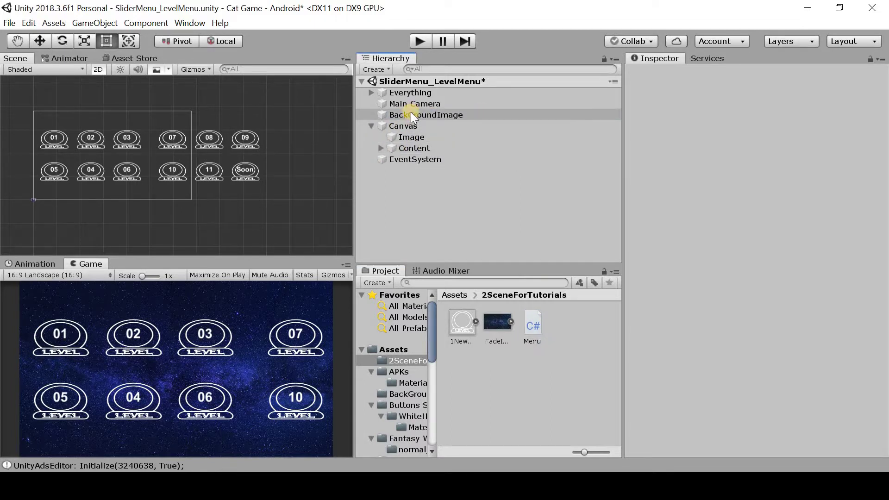
mouse_move(381, 146)
left_mouse_down()
mouse_move(410, 112)
mouse_move(379, 148)
mouse_move(436, 160)
left_mouse_up()
left_click(161, 159)
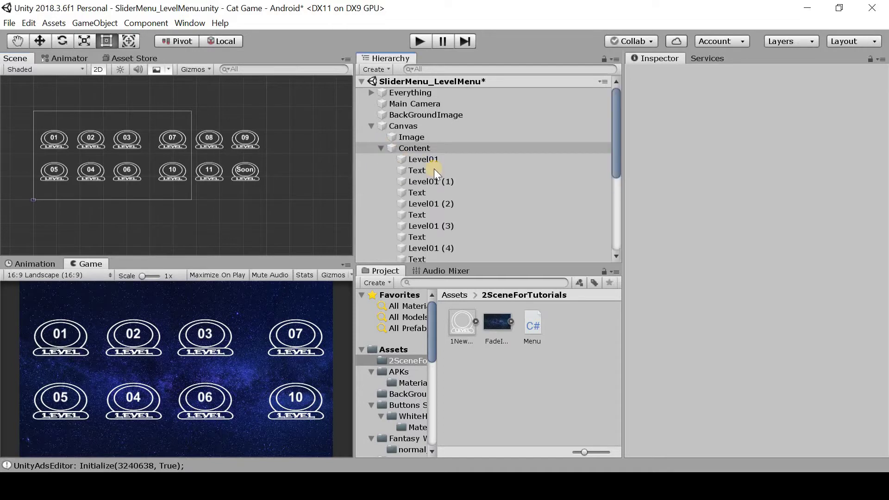
Select all twelve level buttons, Level01 through Level01 (11), in the Hierarchy.
left_click(435, 160)
left_click(439, 182, "ctrl")
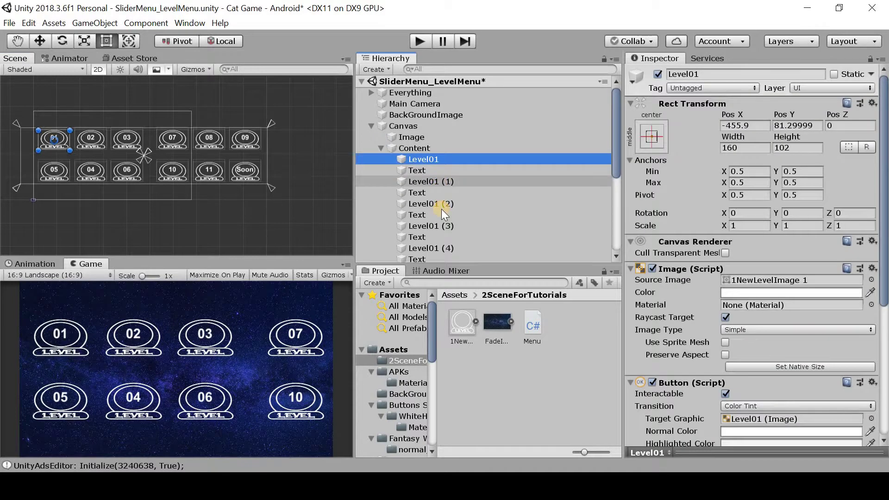
left_click(441, 204, "ctrl")
left_click(444, 226, "ctrl")
left_click(444, 248, "ctrl")
scroll(445, 222, "down", 5)
left_click(434, 235, "shift")
scroll(750, 324, "down", 5)
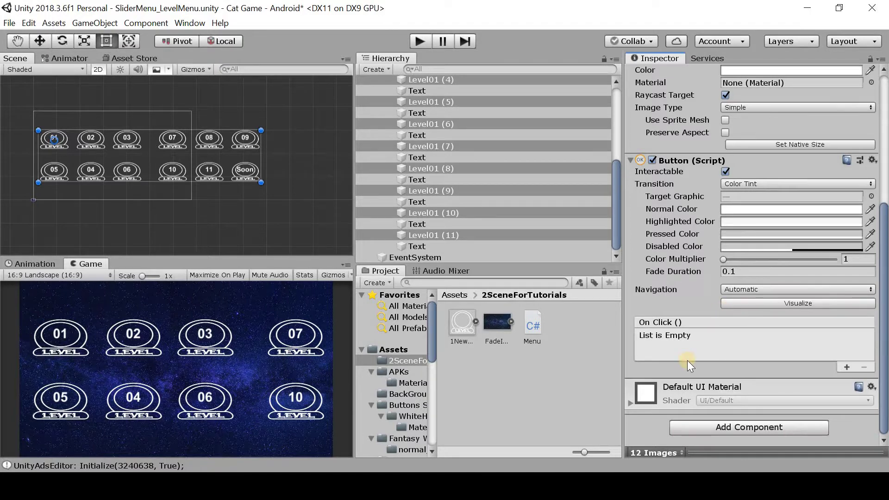
Add an On Click entry calling Menu.SceneChanger (int) on BackGroundImage with argument 1.
left_click(849, 366)
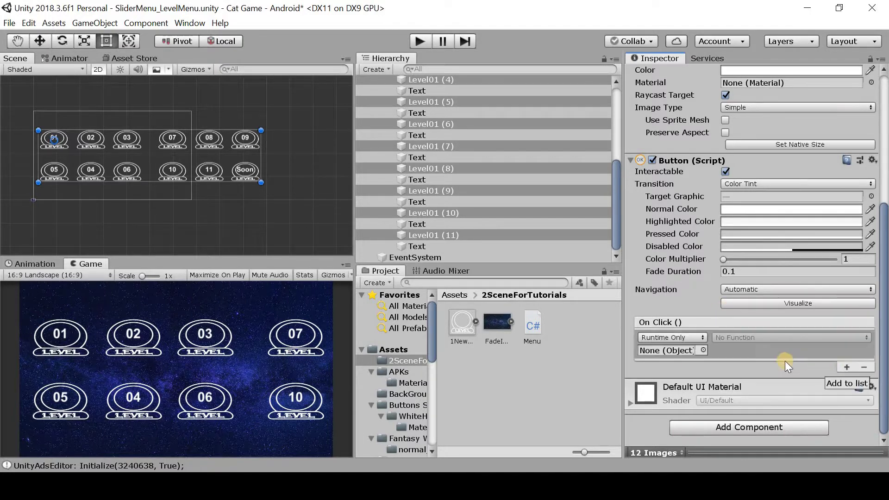
scroll(448, 135, "up", 5)
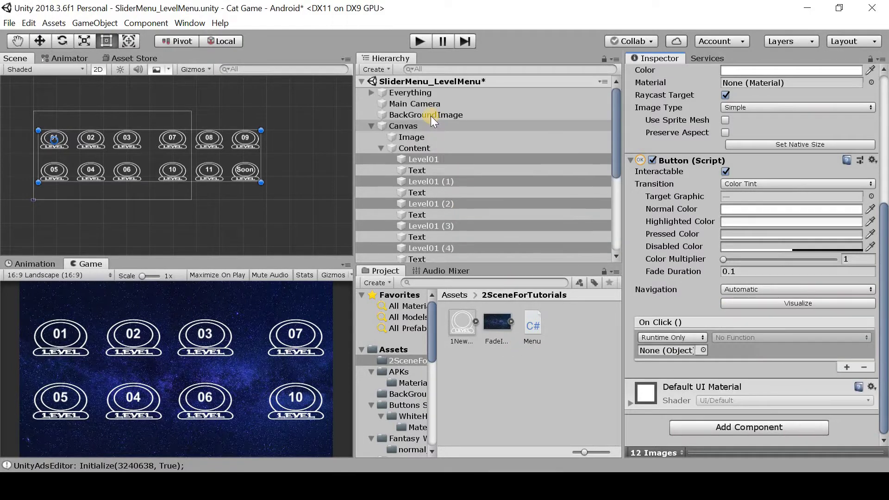
left_click_drag(431, 116, 665, 348)
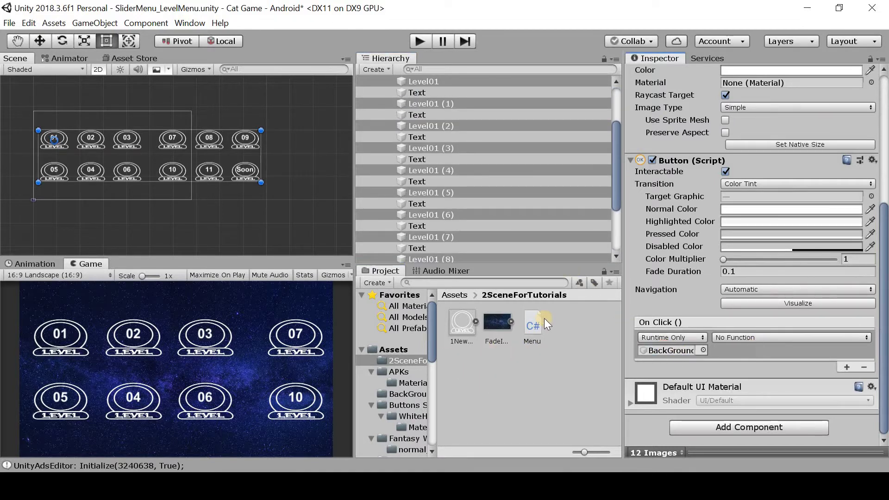
left_click(744, 334)
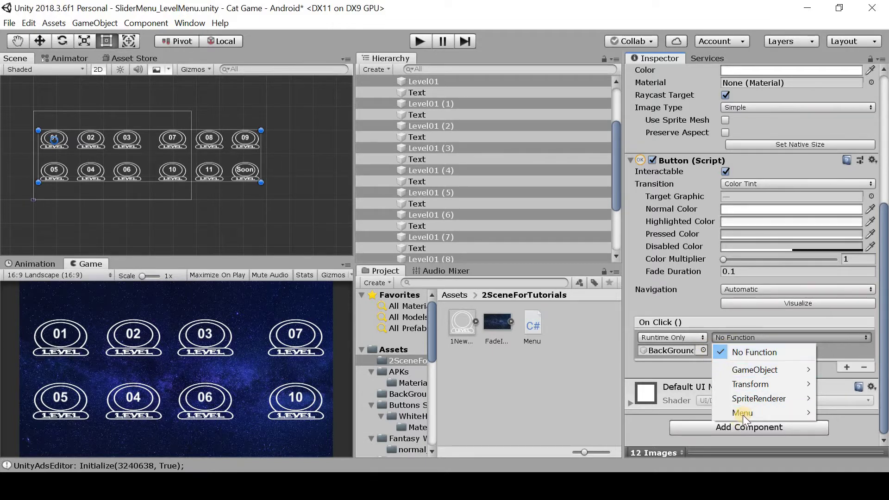
mouse_move(744, 416)
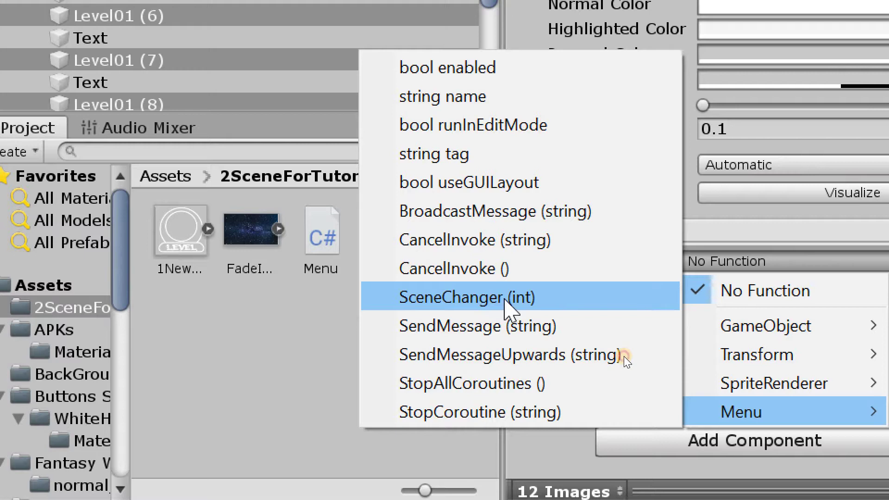
left_click(505, 299)
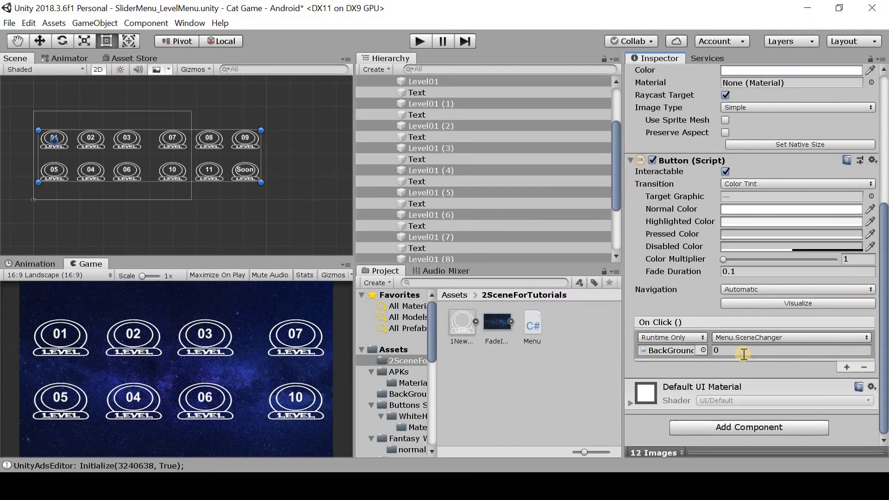
left_click(685, 287)
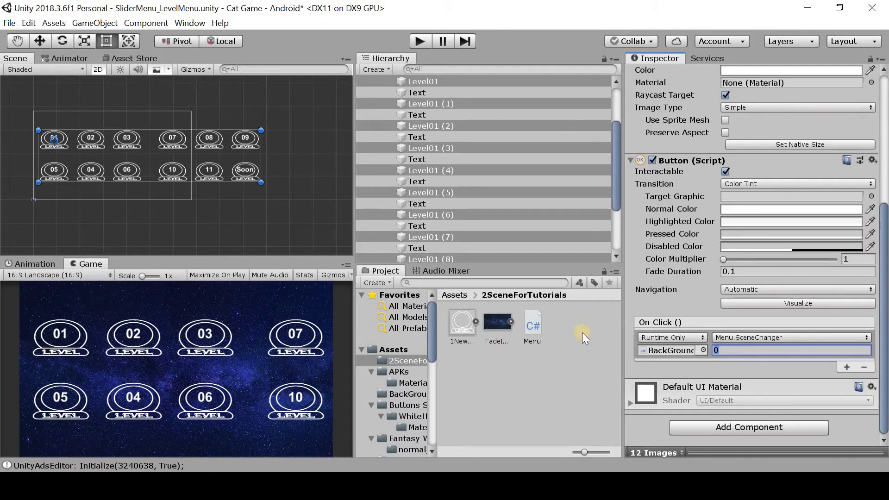
type("1")
key("ctrl+shift+b")
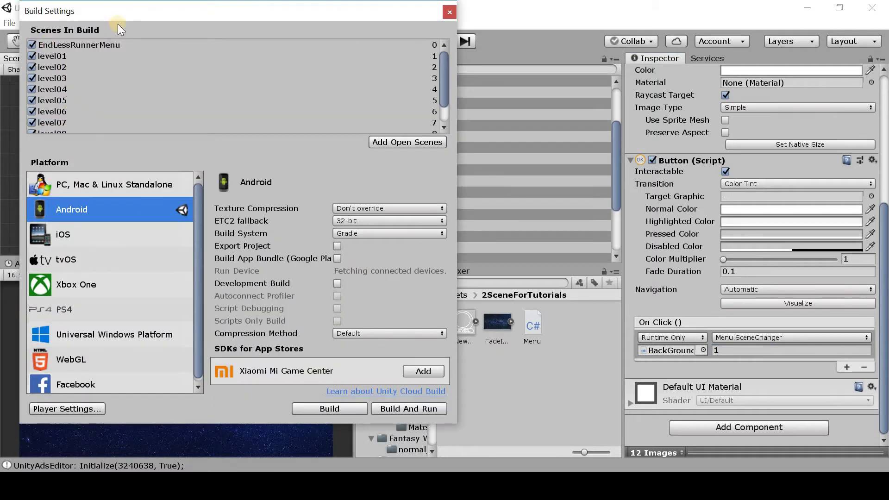
scroll(107, 75, "down", 3)
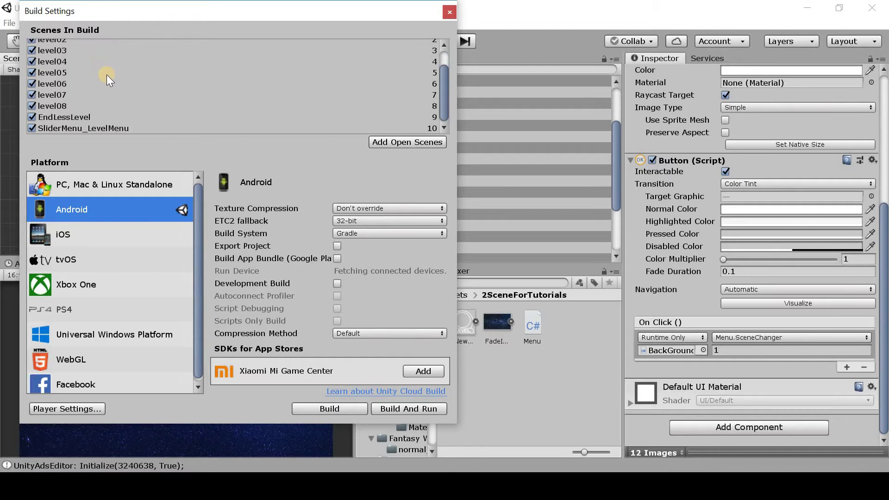
scroll(106, 74, "up", 3)
scroll(69, 51, "up", 2)
left_click(69, 55)
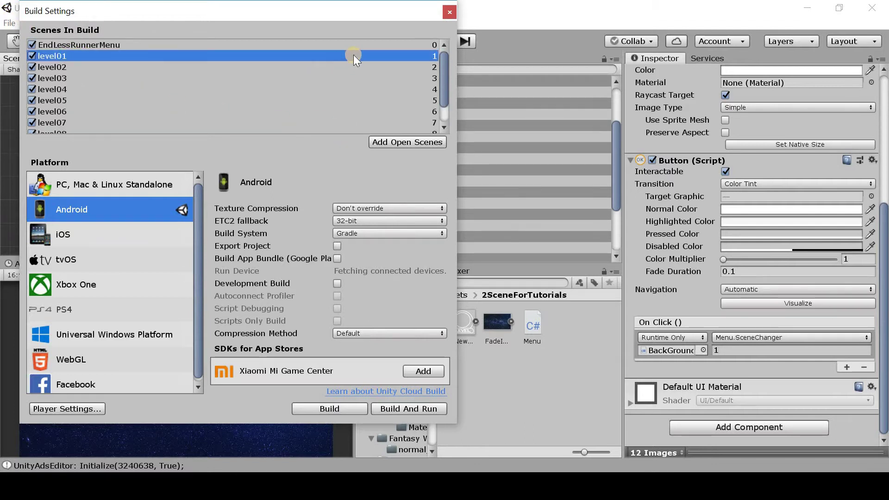
left_click(131, 67)
left_click(449, 13)
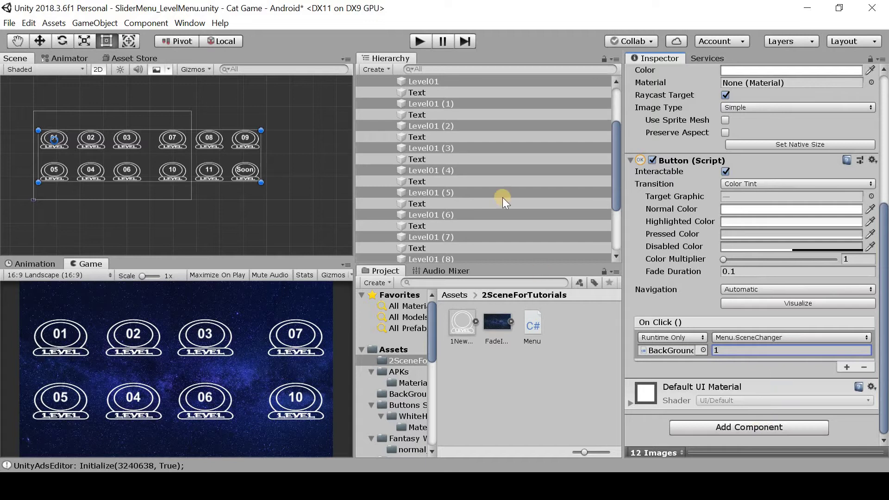
Change Level01 (1)'s On Click scene index to 2 and enter Play mode.
left_click(457, 104)
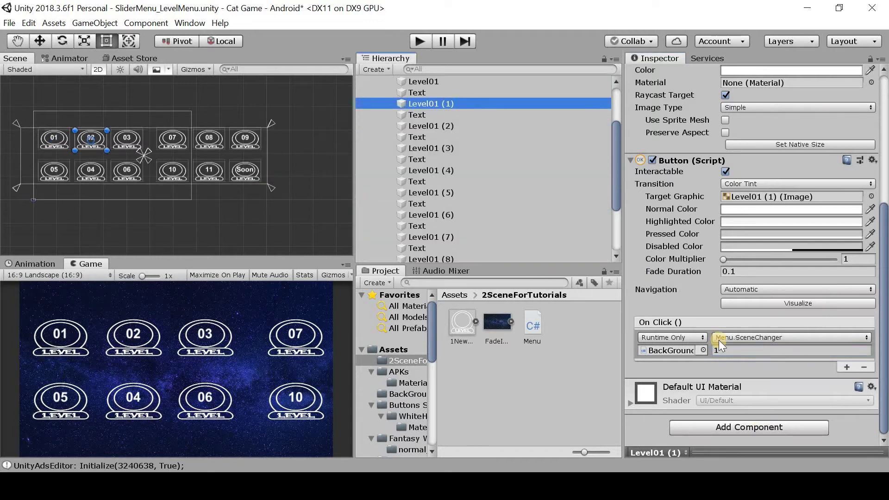
left_click(752, 346)
type("2")
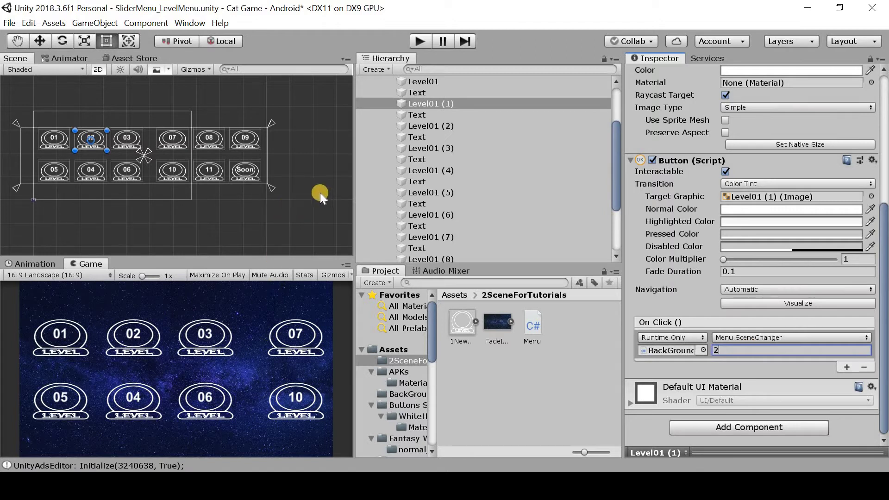
left_click(418, 41)
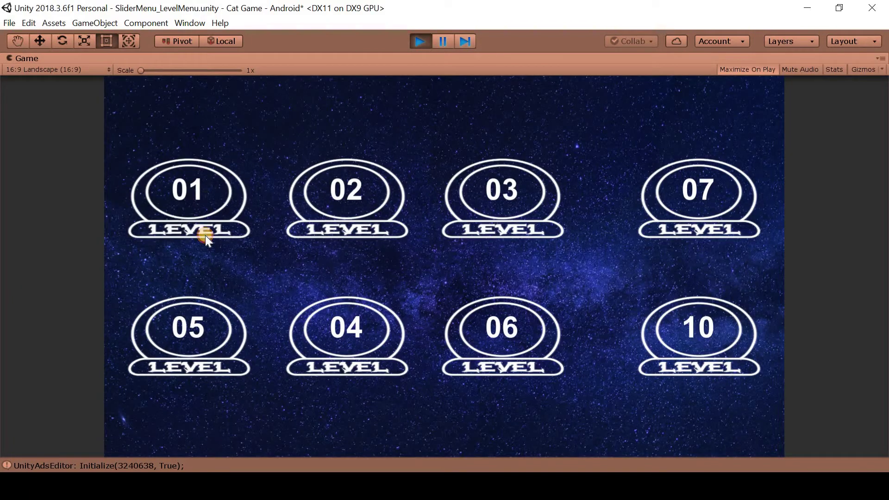
Click the 01 level button to load level01, then exit Play mode.
left_click(204, 236)
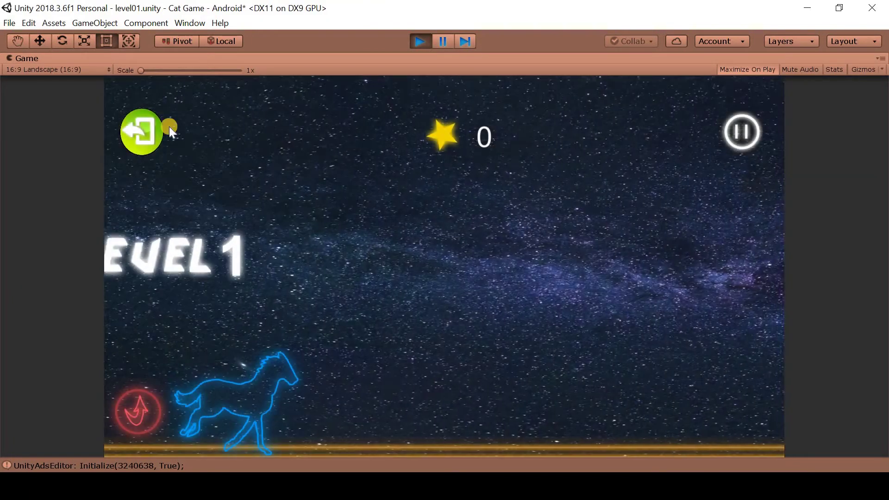
left_click(420, 39)
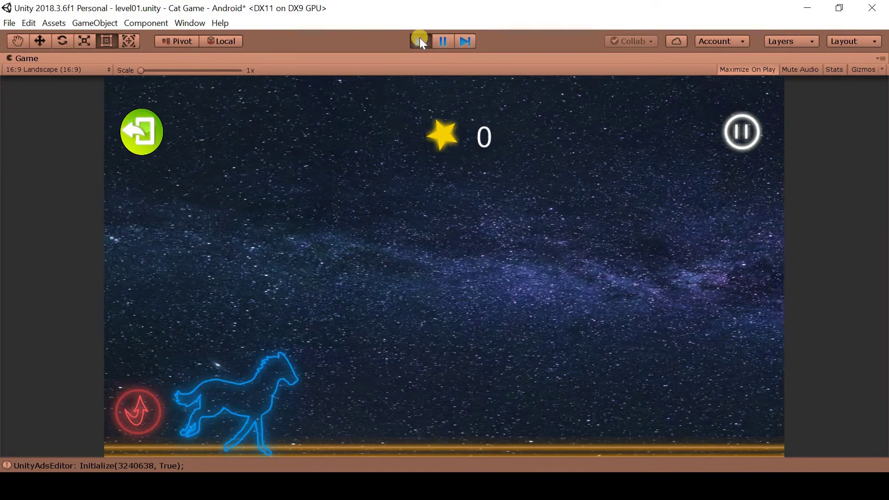